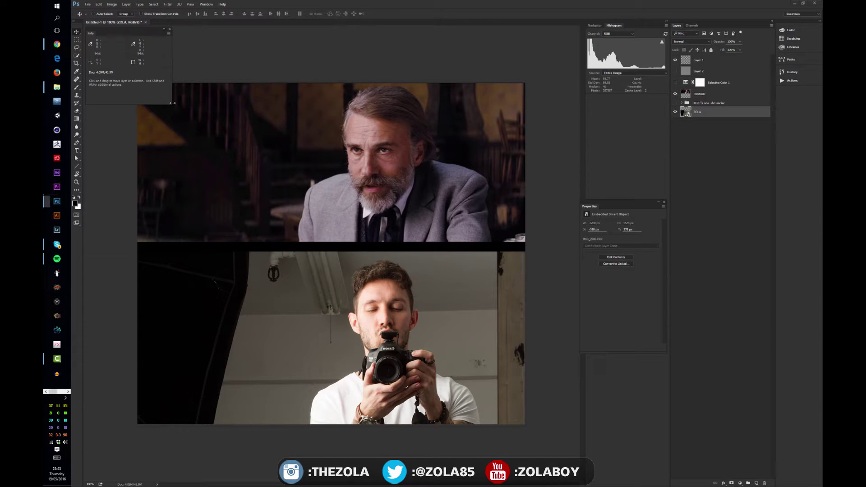
Widen the floating Info panel a little.
left_click_drag(171, 104, 208, 92)
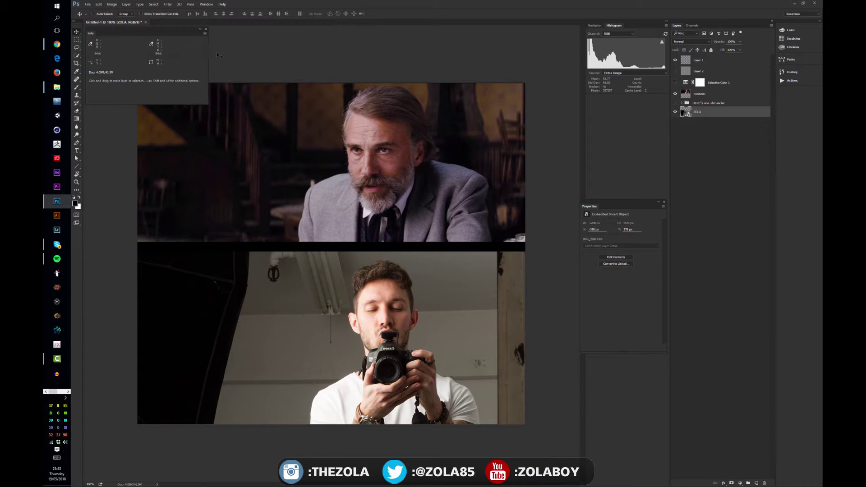
left_click_drag(208, 58, 206, 77)
Try deleting Layer 1, Layer 2 and the Selective Color 1 layer together, and undo the deletion.
left_click(706, 94)
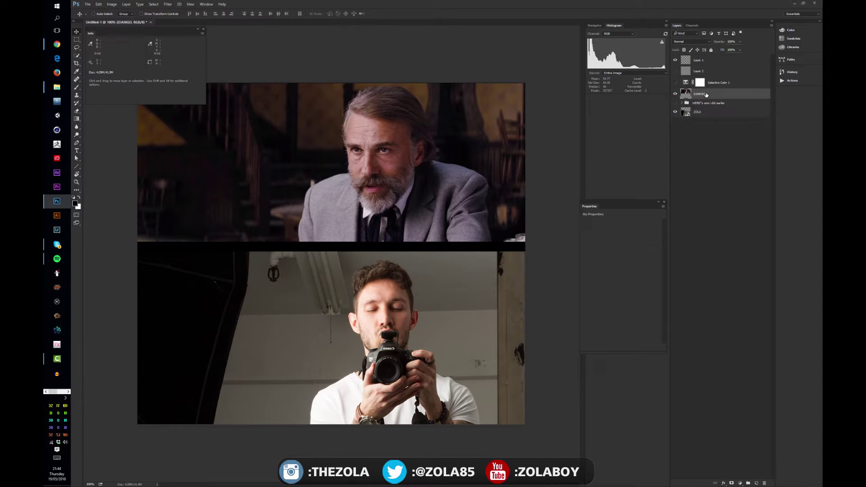
left_click(703, 61)
left_click(708, 71, "shift")
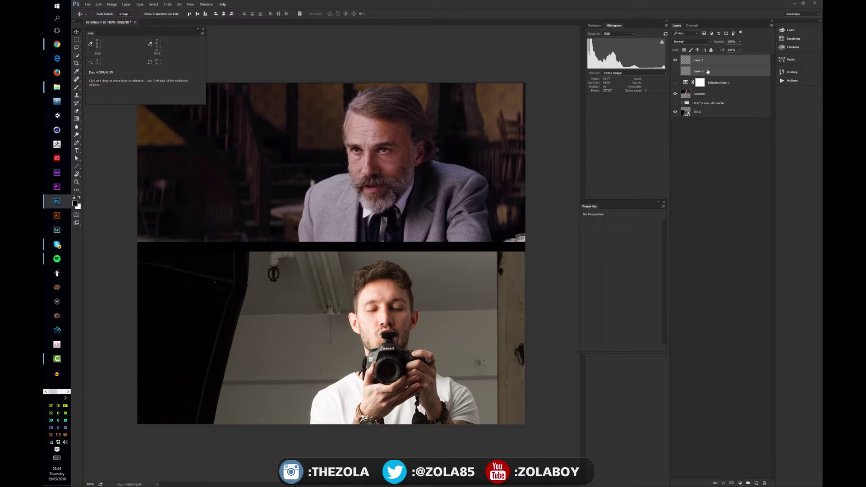
left_click(728, 84)
left_click(718, 63, "shift")
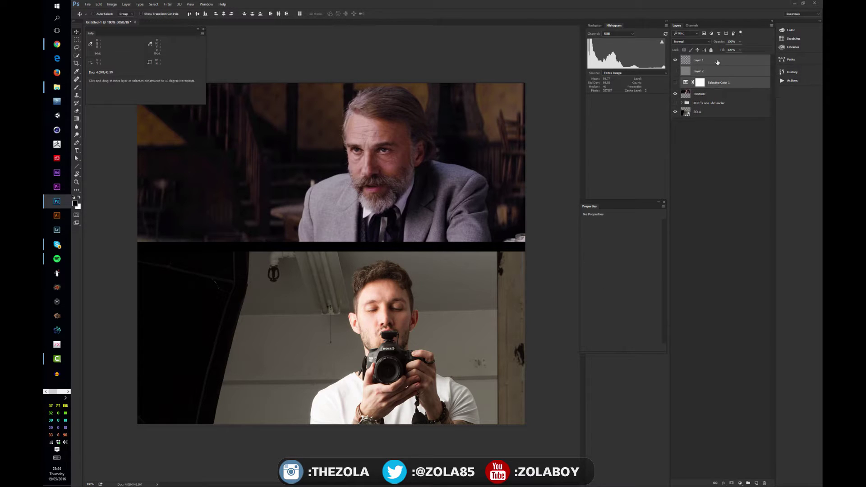
key("Delete")
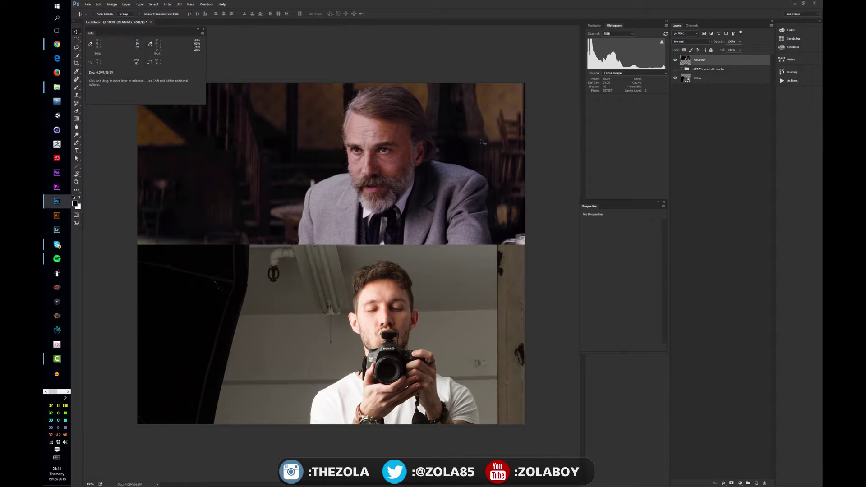
key("ctrl+z")
left_click(708, 129)
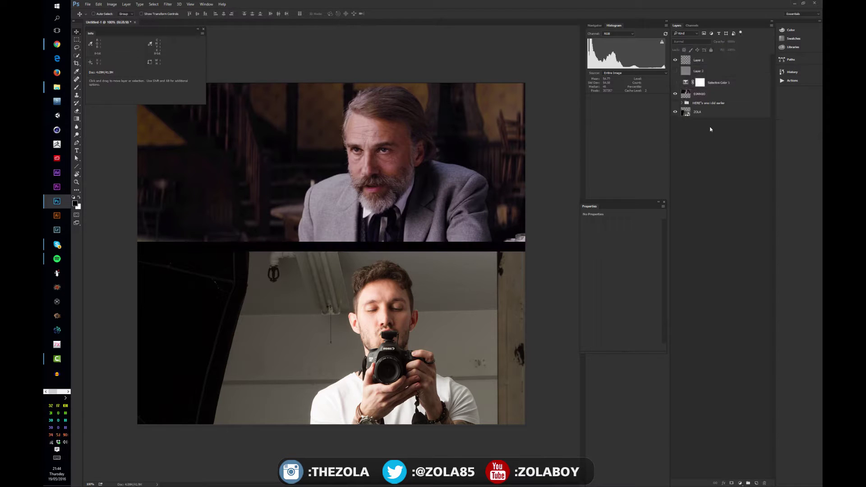
Delete Layer 2 and the Selective Color 1 adjustment layer, keeping Layer 1, and leave no layer selected.
left_click(706, 72)
left_click(715, 81, "shift")
key("Delete")
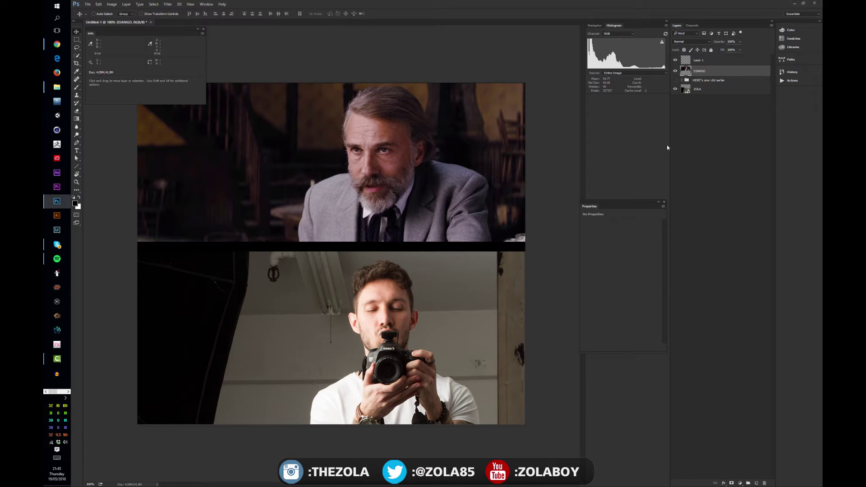
left_click(719, 119)
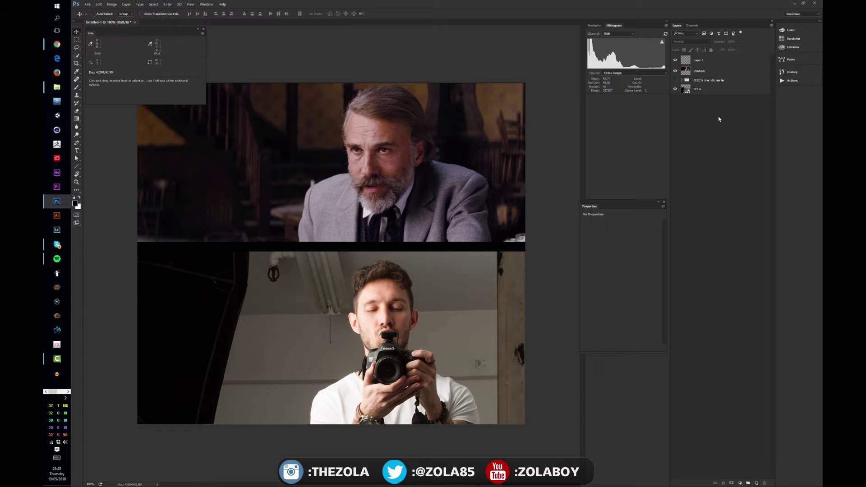
Toggle the visibility of Layer 1 and isolate the DJANGO and ZOLA layers in turn to inspect what each contains.
left_click(715, 63)
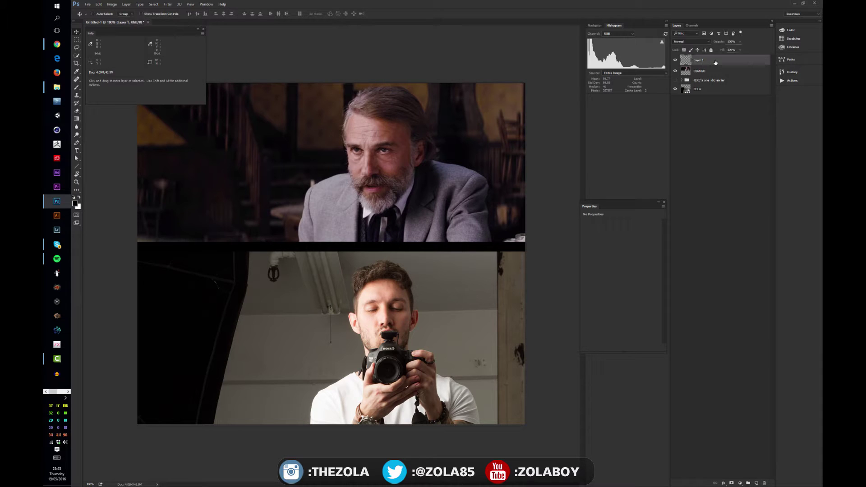
left_click(675, 60)
left_click(675, 60)
left_click(711, 70)
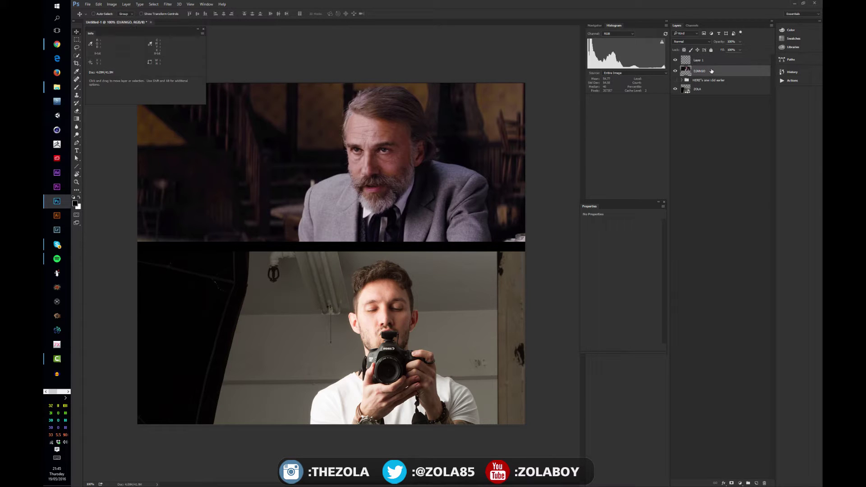
left_click(675, 71, "alt")
left_click(675, 71, "alt")
left_click(675, 89, "alt")
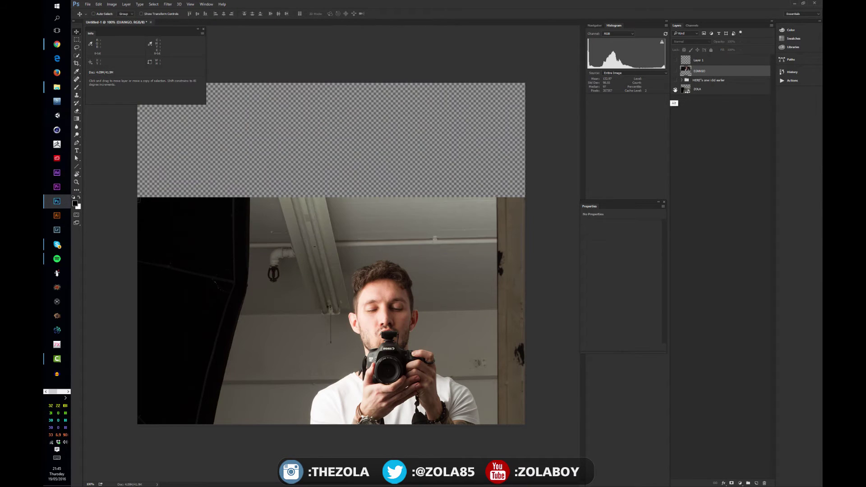
left_click(675, 89, "alt")
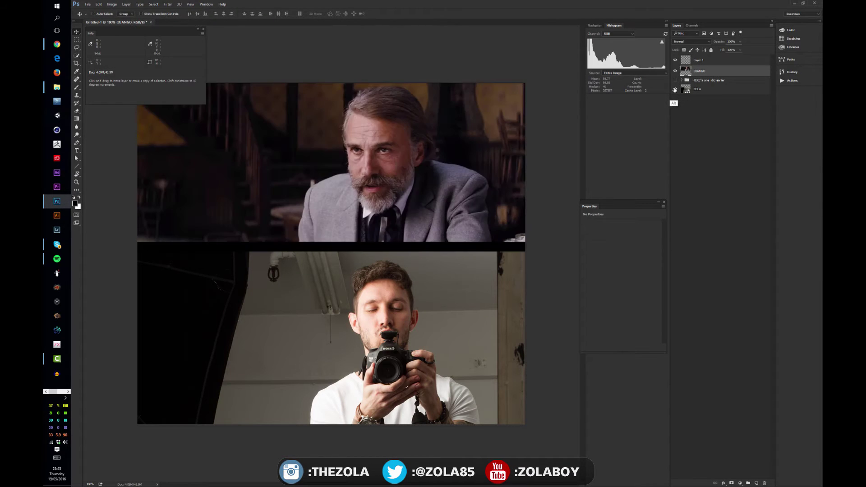
Add a new layer directly above the ZOLA layer and fill it with 50% Gray in Normal mode.
left_click(730, 92)
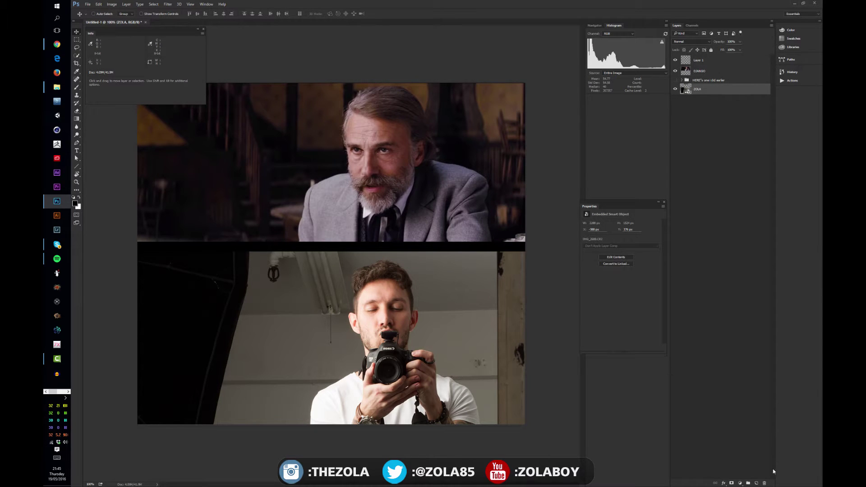
left_click(756, 483)
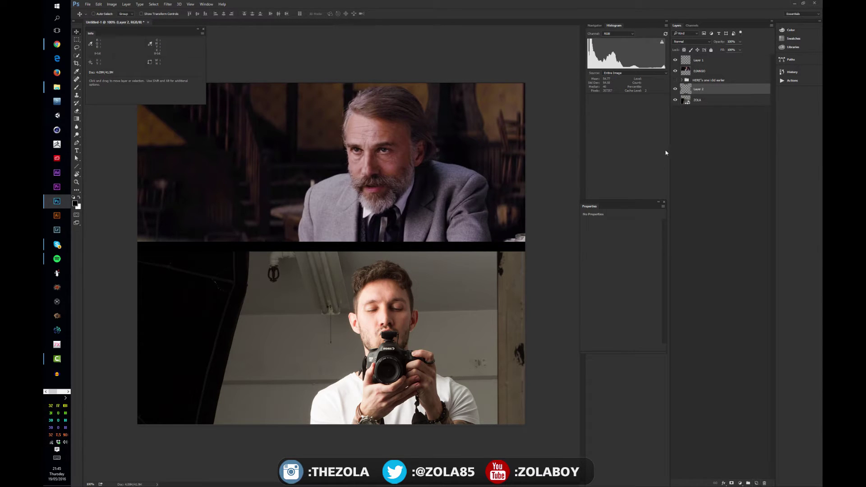
key("shift+F5")
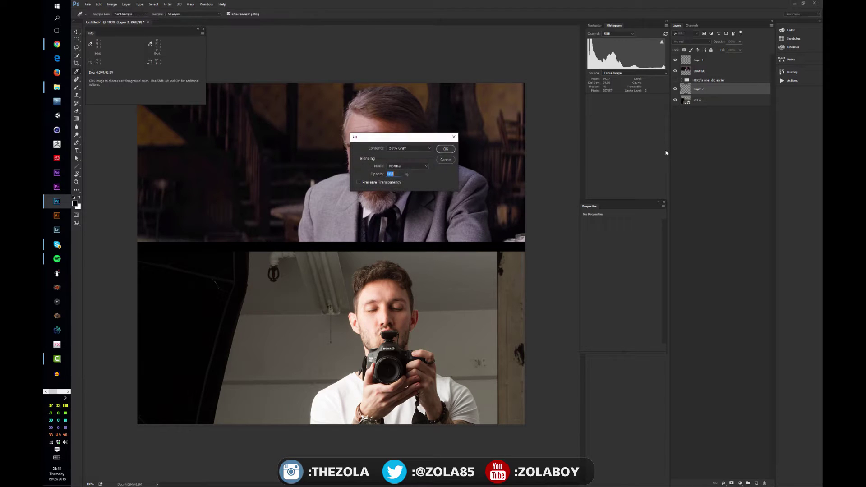
left_click(445, 149)
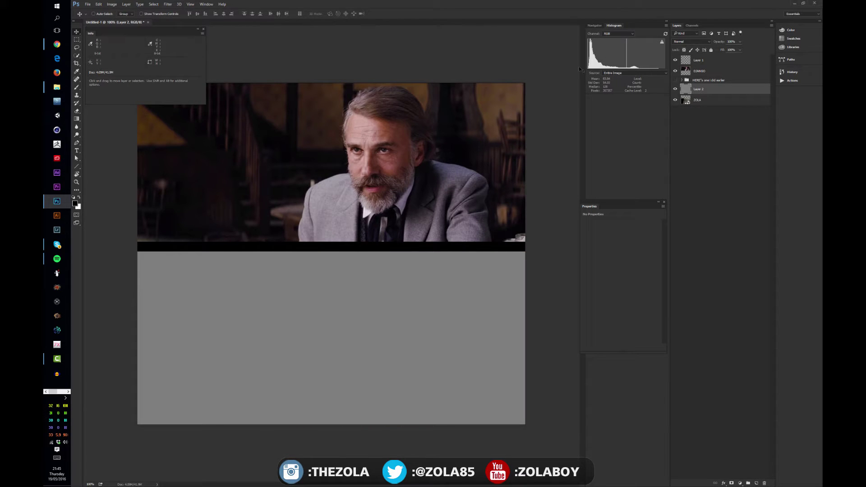
Set the gray layer's blend mode to Color and move it above the DJANGO layer.
left_click(690, 41)
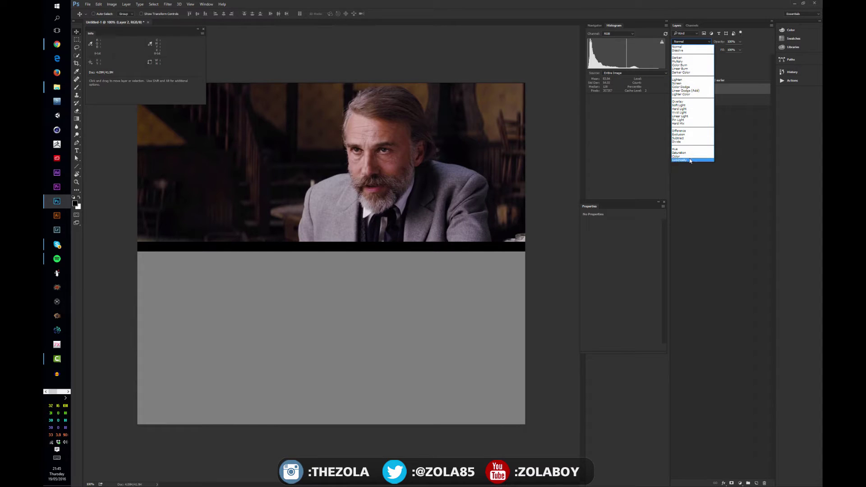
left_click(688, 156)
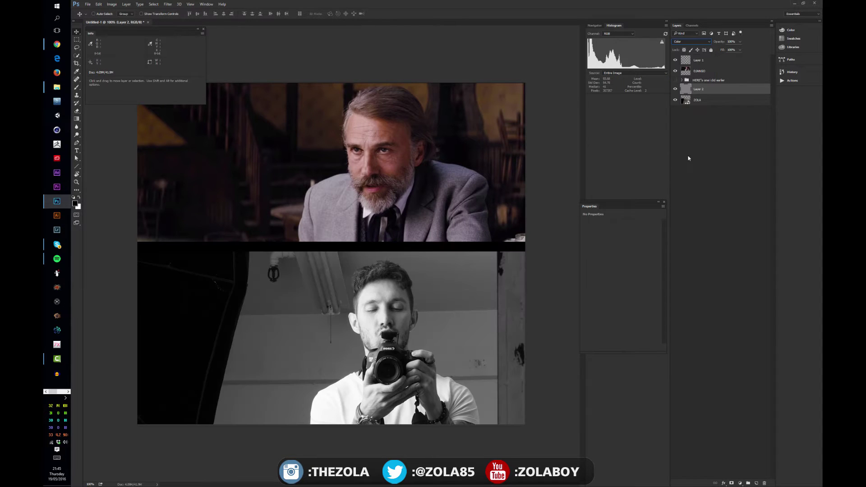
left_click_drag(722, 90, 730, 67)
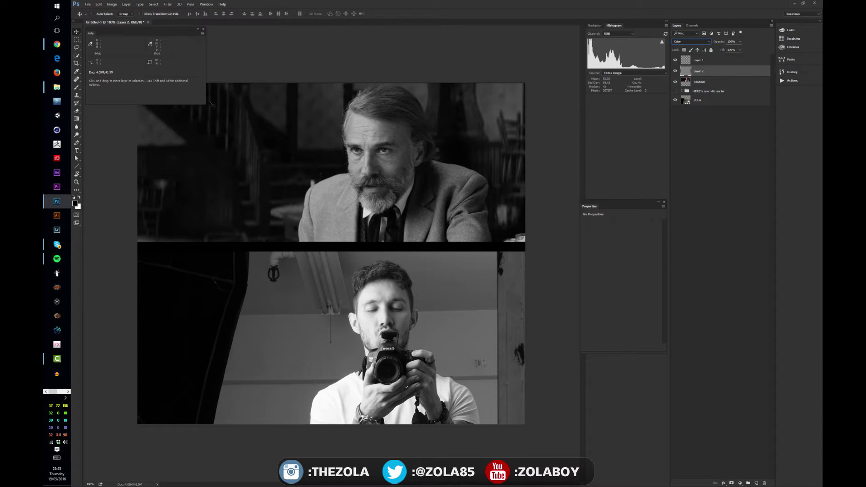
left_click(206, 4)
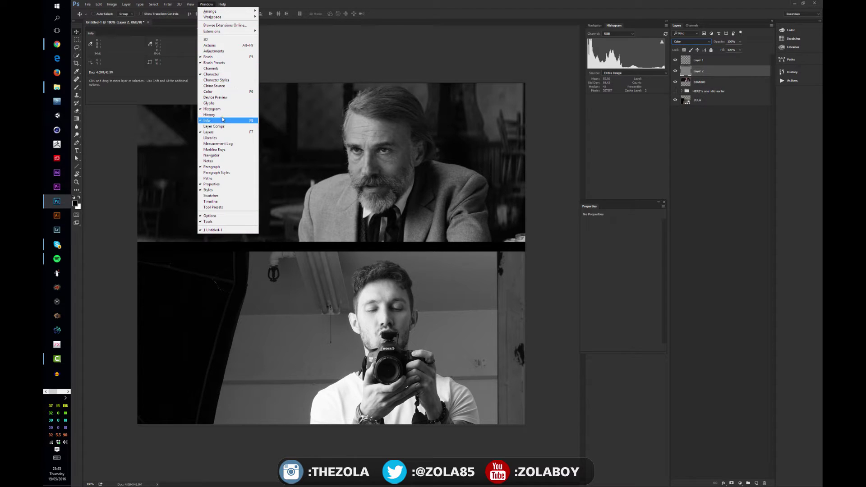
left_click(271, 3)
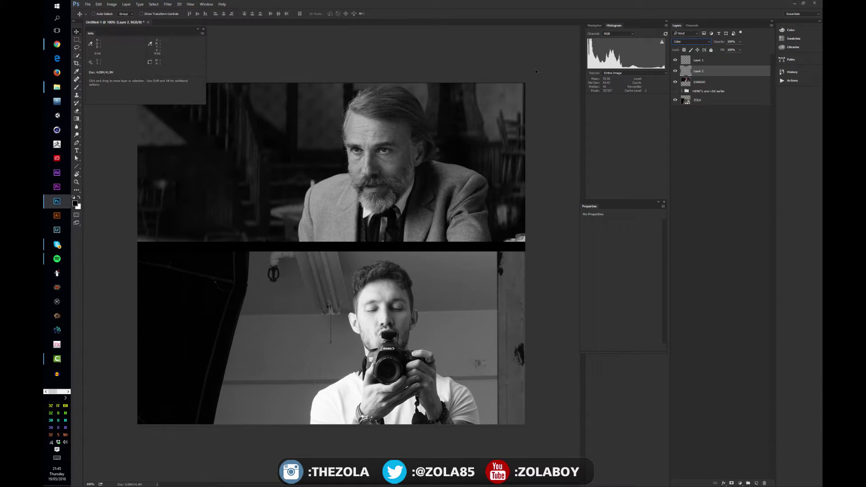
Marquee-select the man and the dark background of the upper image in turn to compare their RGB histograms.
left_click(77, 40)
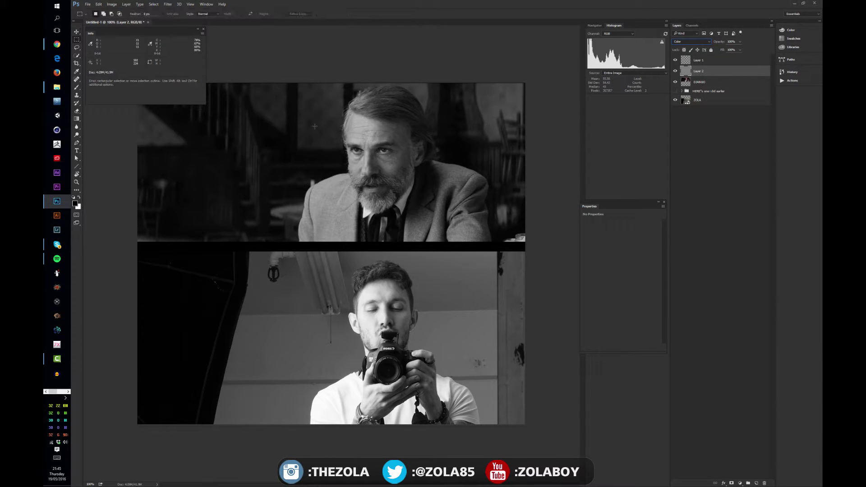
left_click_drag(303, 90, 479, 234)
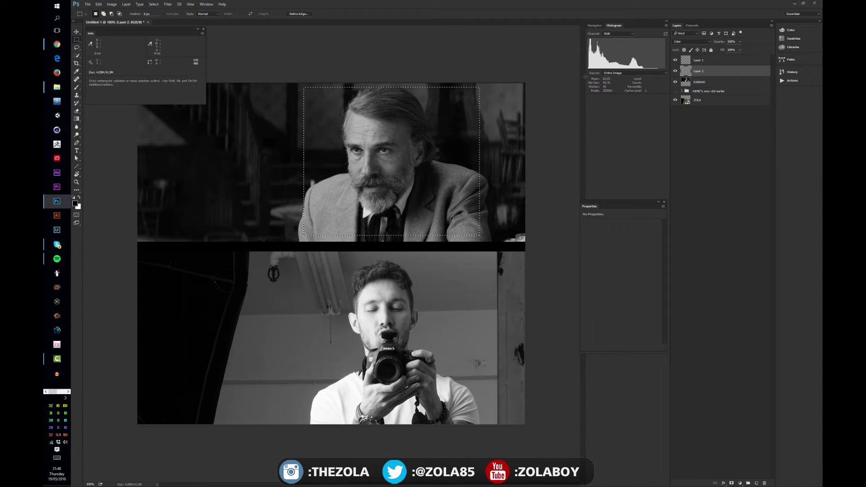
left_click_drag(182, 112, 251, 196)
left_click_drag(316, 101, 156, 232)
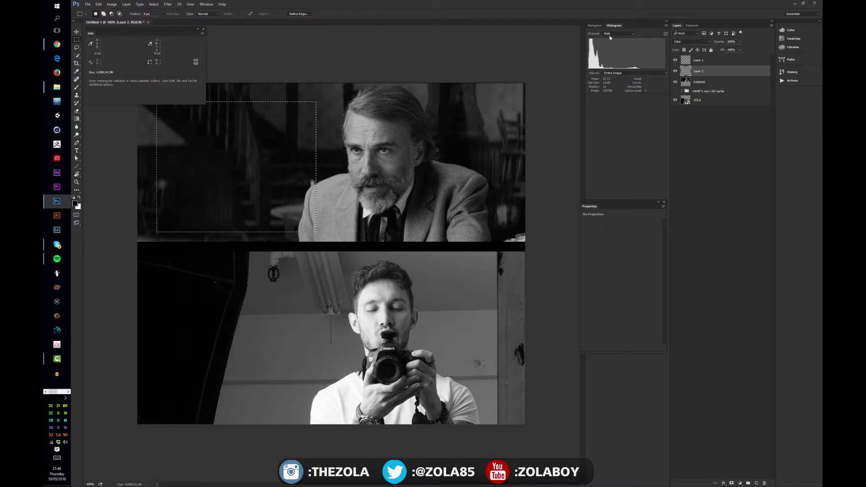
left_click_drag(493, 83, 297, 241)
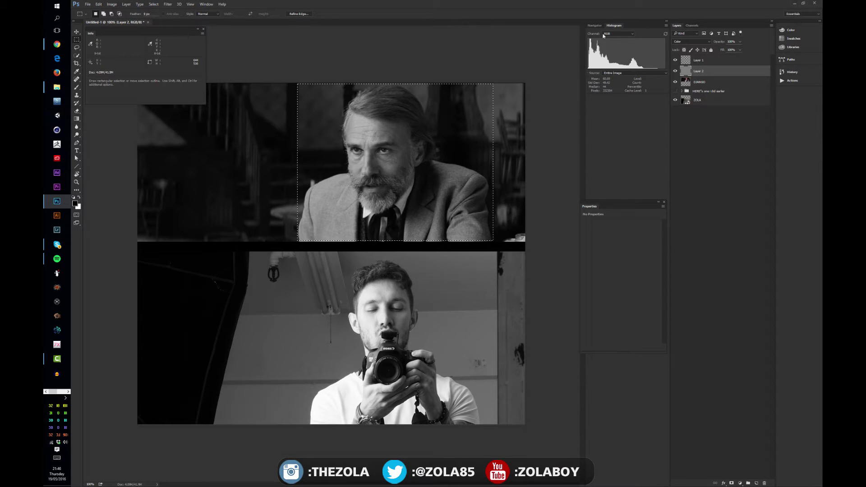
left_click(617, 33)
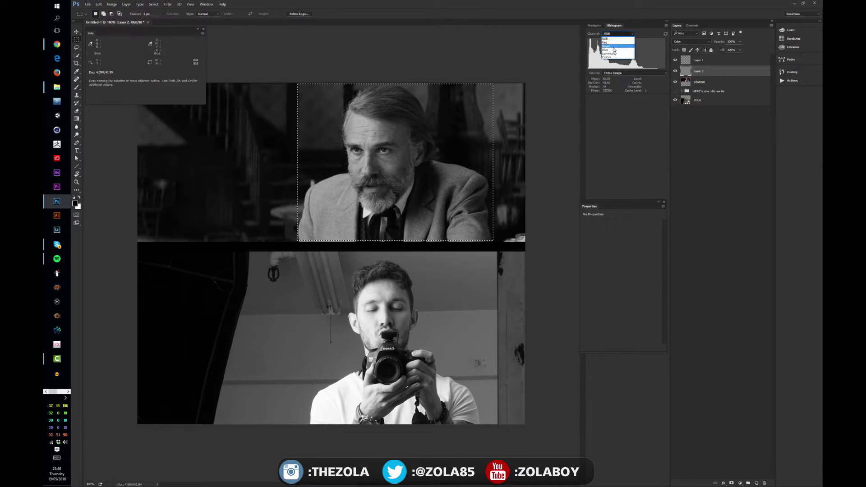
left_click(603, 38)
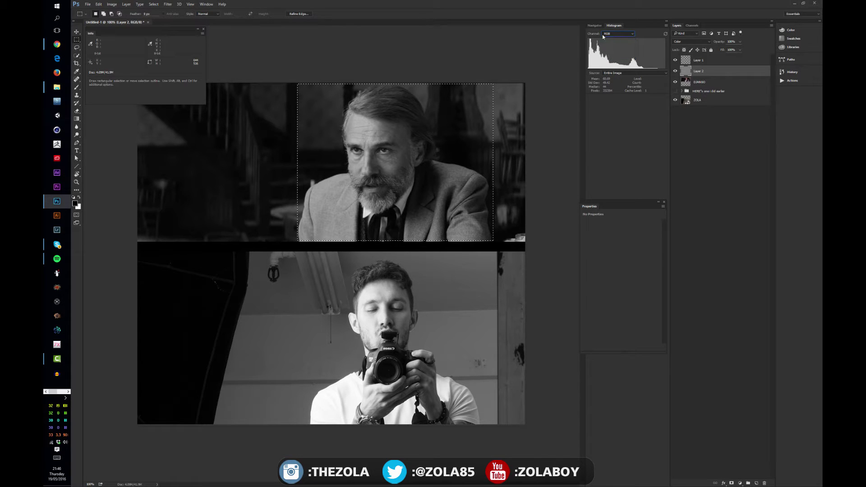
left_click(207, 5)
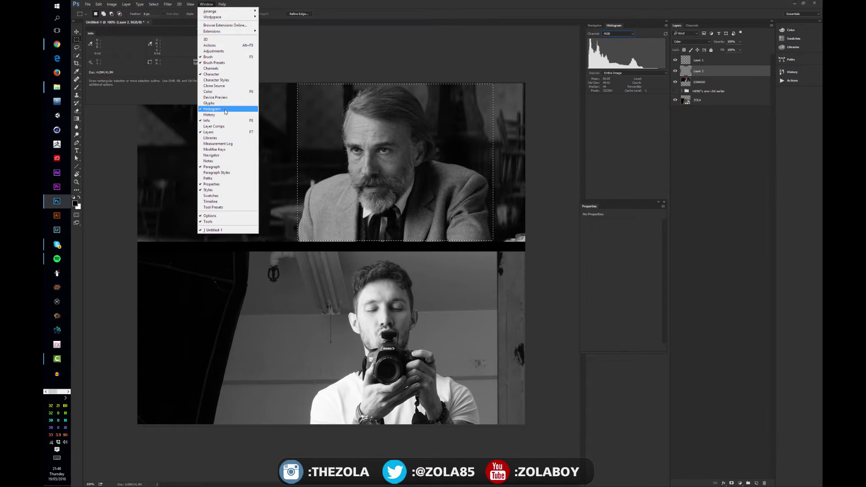
left_click(644, 36)
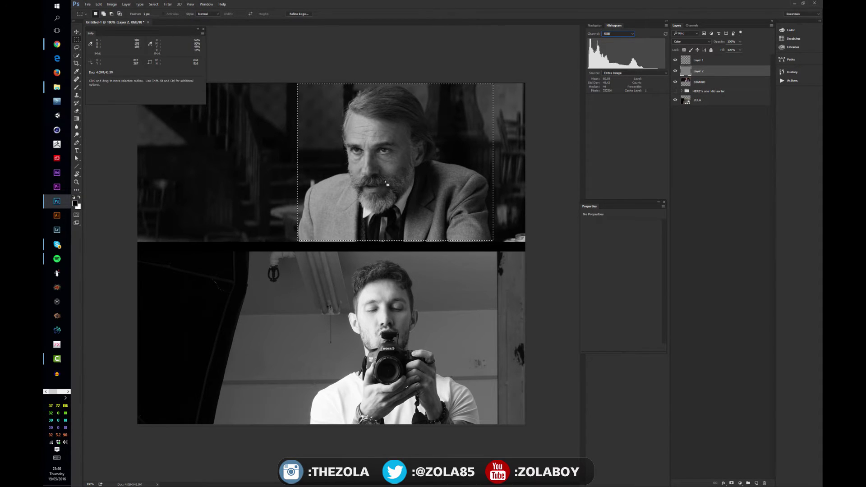
Move the rectangular selection onto the man in the lower photo and back to the upper one to compare their histograms.
mouse_move(404, 169)
left_mouse_down()
mouse_move(400, 161)
mouse_move(396, 169)
left_mouse_up()
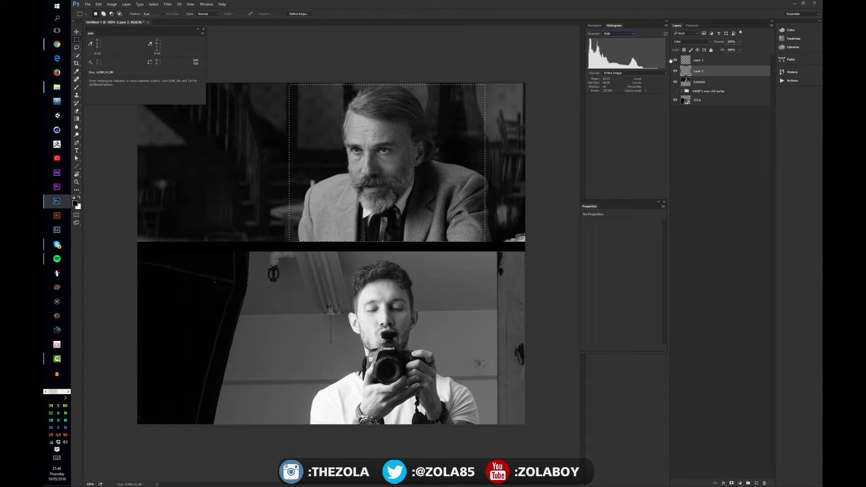
left_click_drag(398, 167, 407, 344)
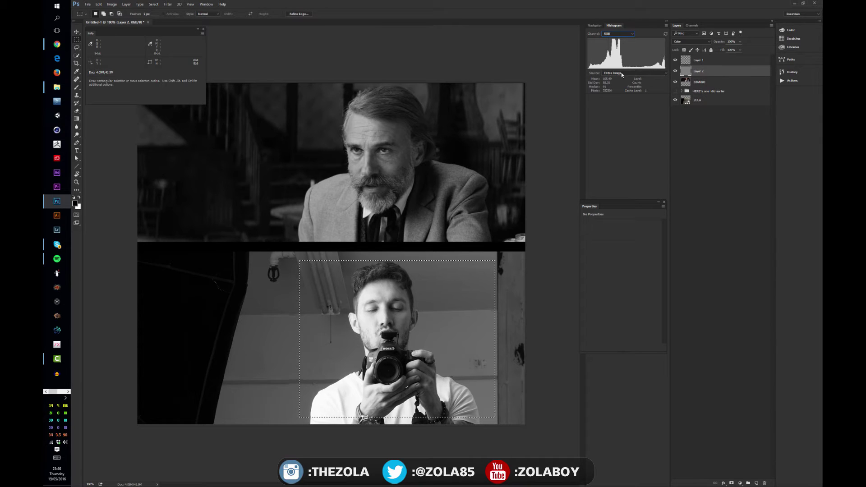
left_click_drag(415, 297, 415, 135)
left_click_drag(410, 123, 412, 122)
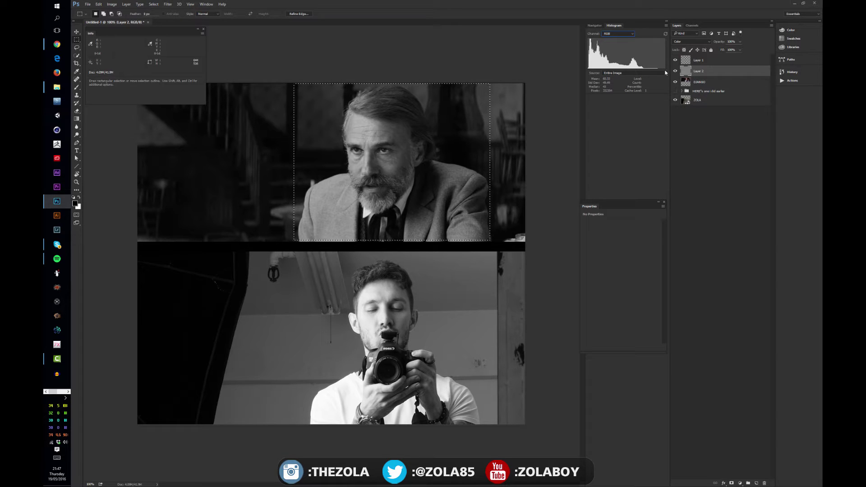
Clear the selection and add a Curves adjustment layer directly above the ZOLA layer.
left_click(724, 82)
left_click(726, 102)
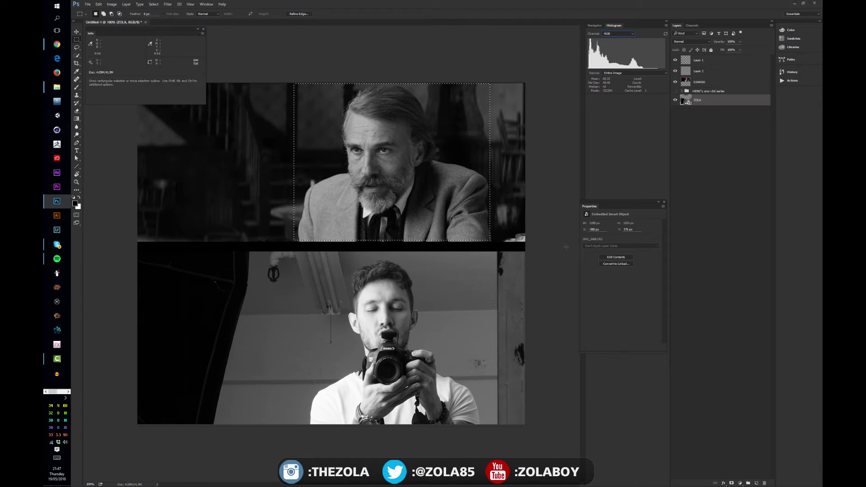
key("ctrl+d")
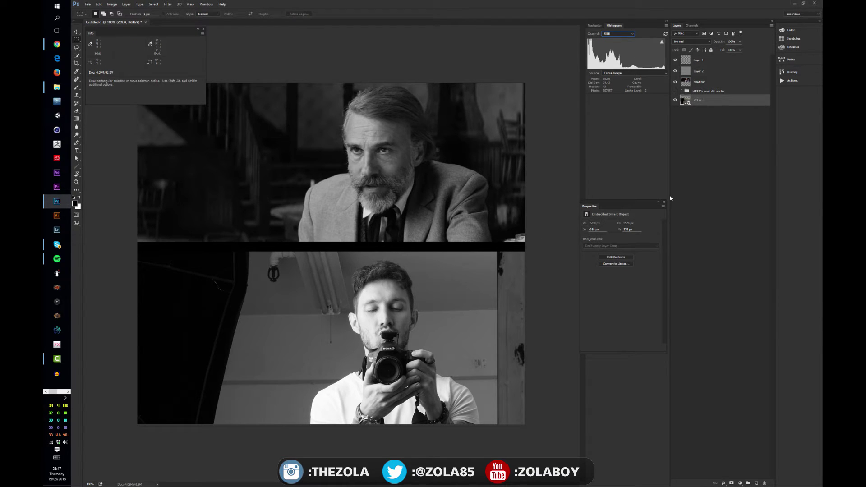
right_click(735, 396)
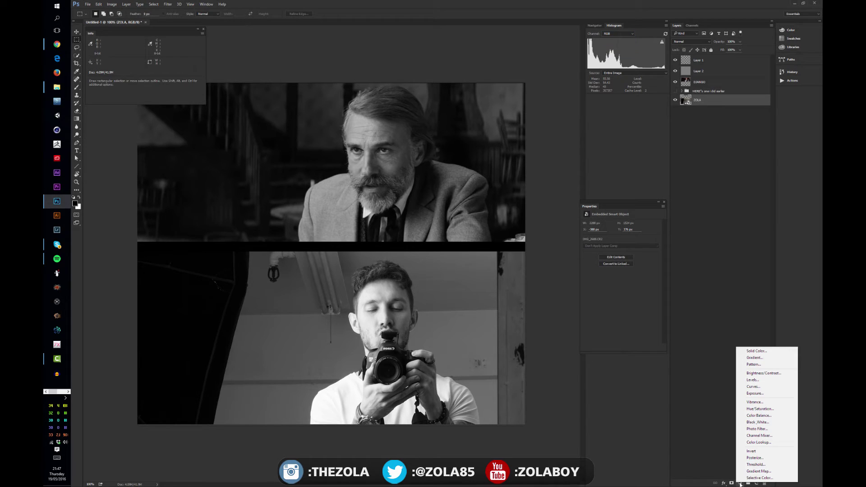
left_click(776, 395)
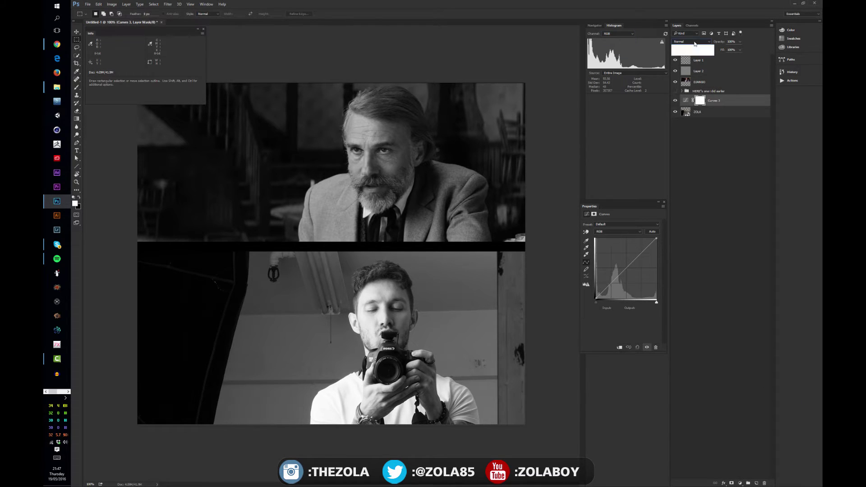
Hide the gray layer and bend the new Curves layer into a steep S-curve in Normal mode.
left_click(696, 161)
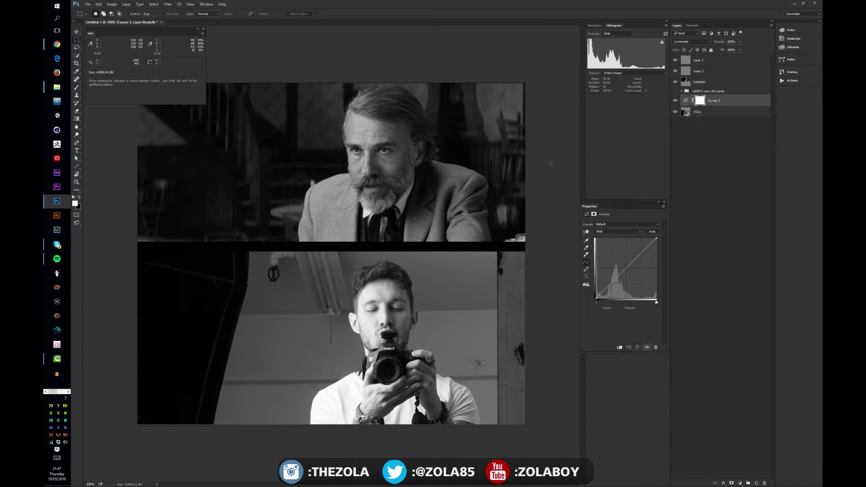
left_click(687, 41)
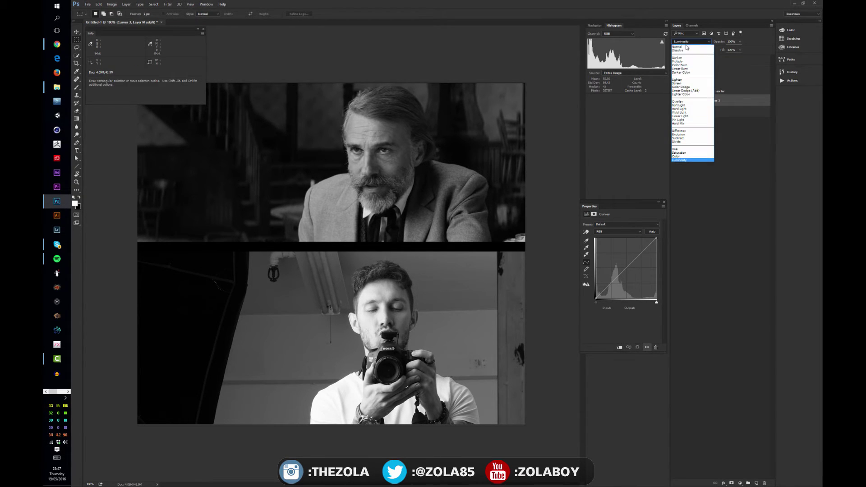
left_click(685, 47)
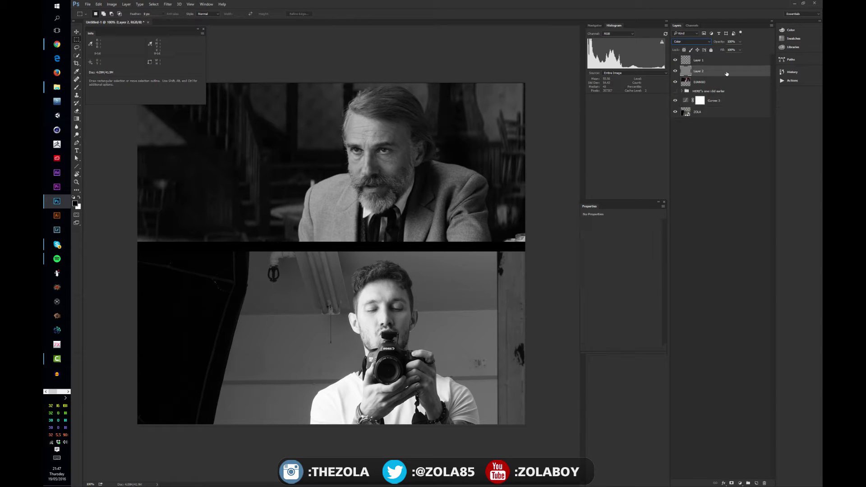
left_click(675, 71)
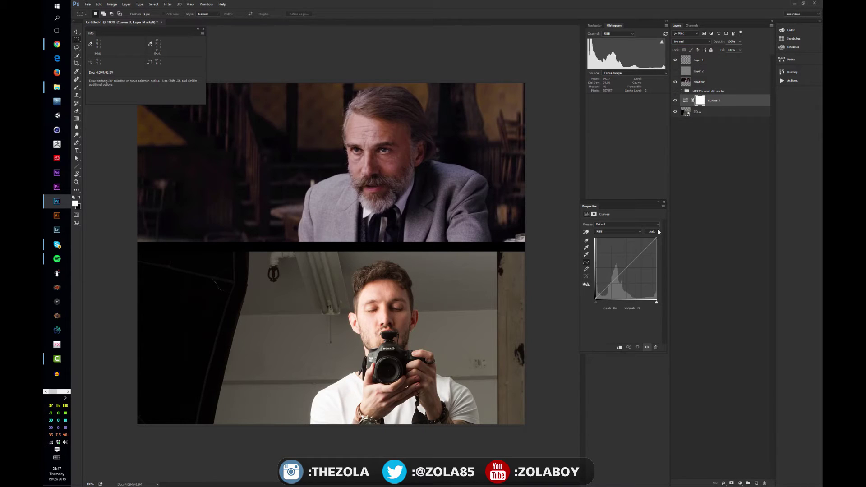
mouse_move(626, 267)
left_mouse_down()
mouse_move(623, 251)
mouse_move(640, 254)
mouse_move(632, 251)
mouse_move(619, 282)
mouse_move(619, 274)
left_mouse_up()
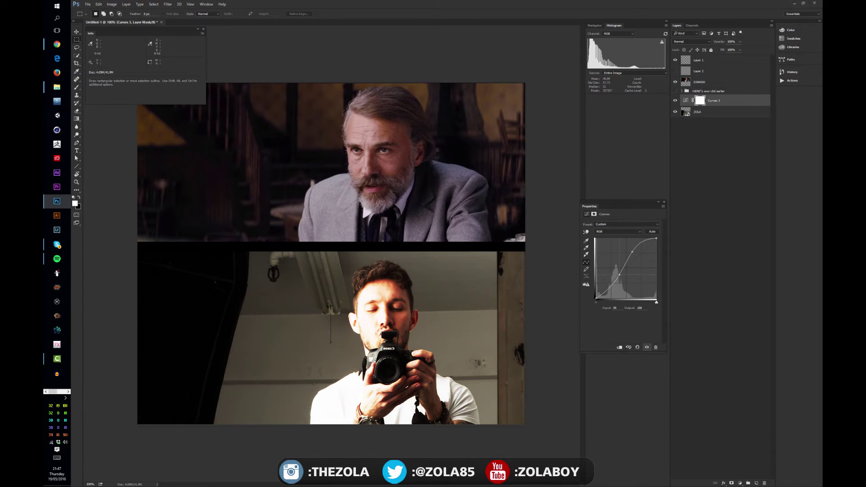
Alternate the Curves layer between Luminosity and Normal to compare the colors, and leave it on Luminosity.
left_click(697, 41)
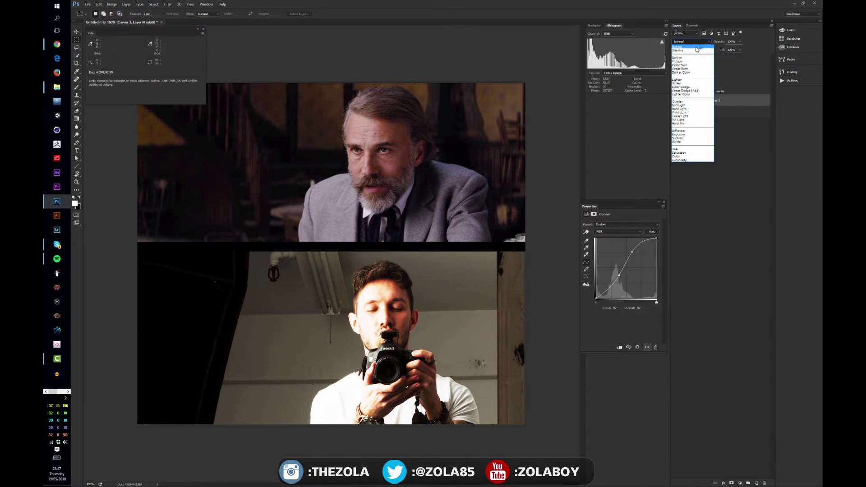
left_click(688, 161)
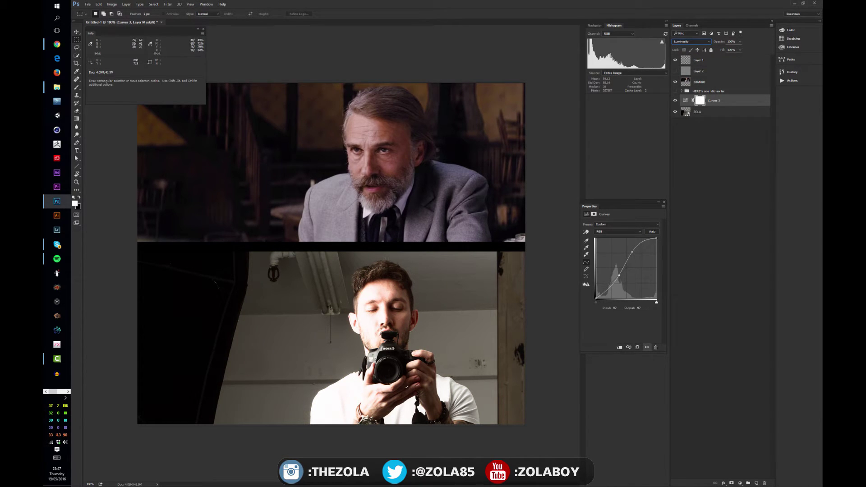
left_click(690, 42)
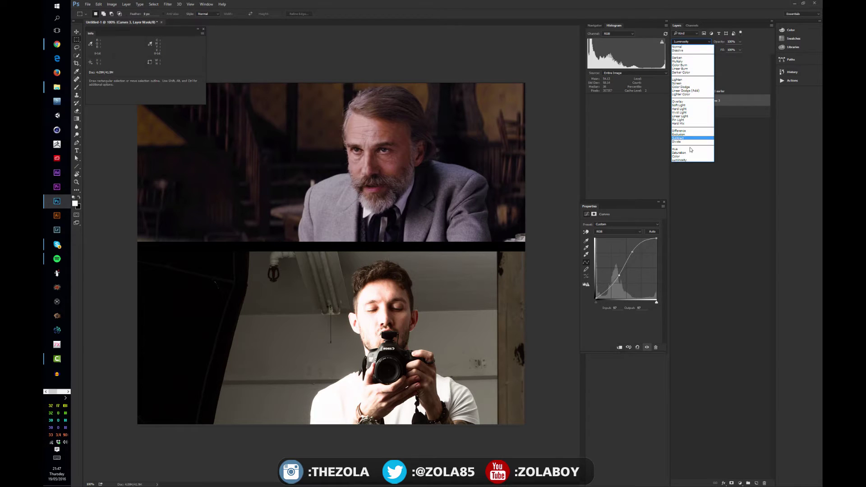
left_click(688, 47)
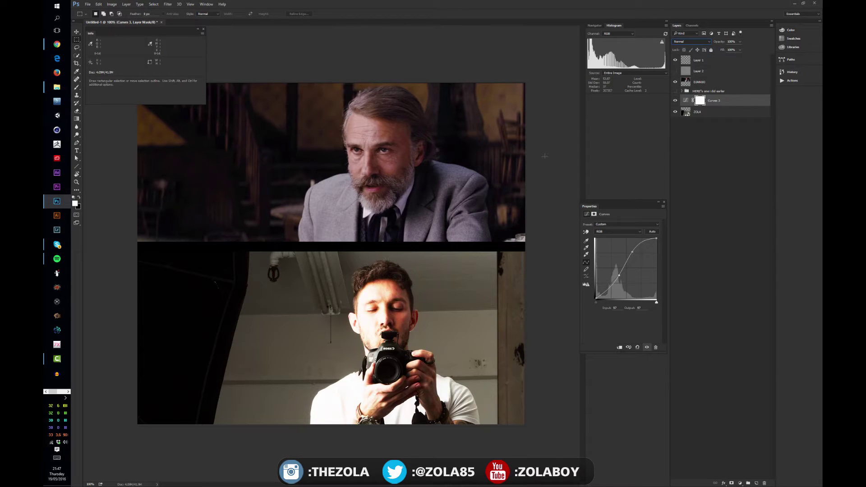
left_click(712, 42)
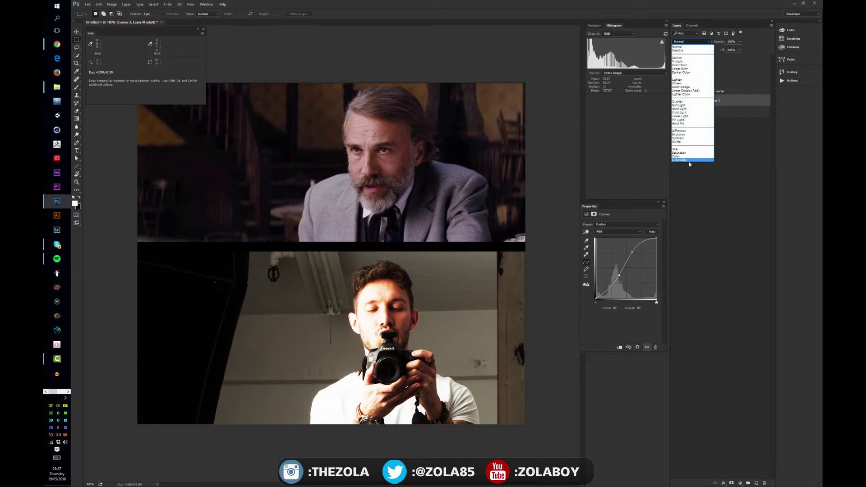
left_click(688, 160)
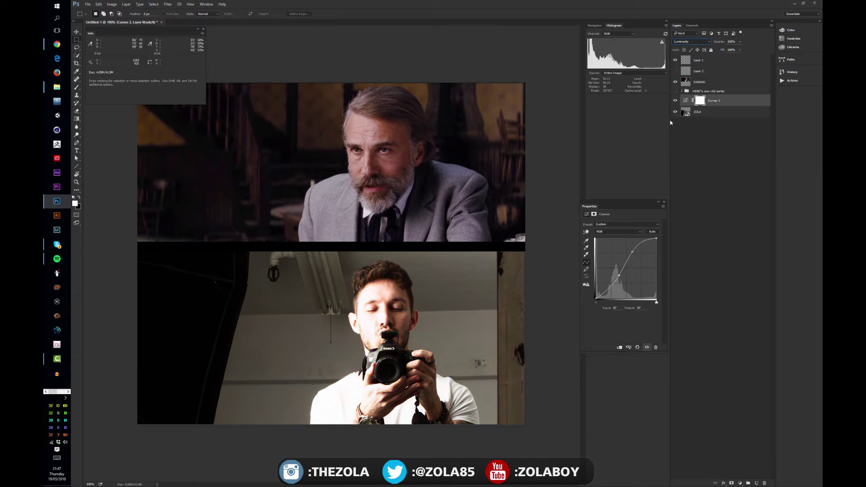
Remove the S-curve points to straighten the curve and show the gray layer again.
left_click_drag(632, 251, 615, 196)
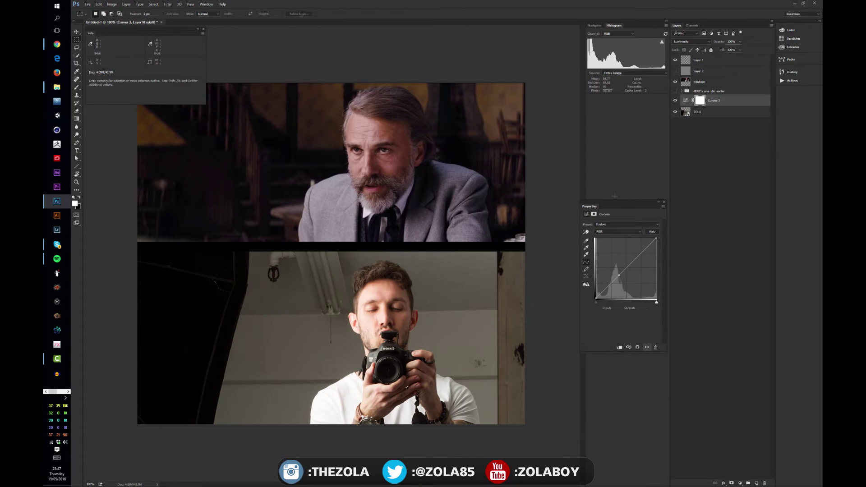
left_click(619, 276)
left_click(675, 71)
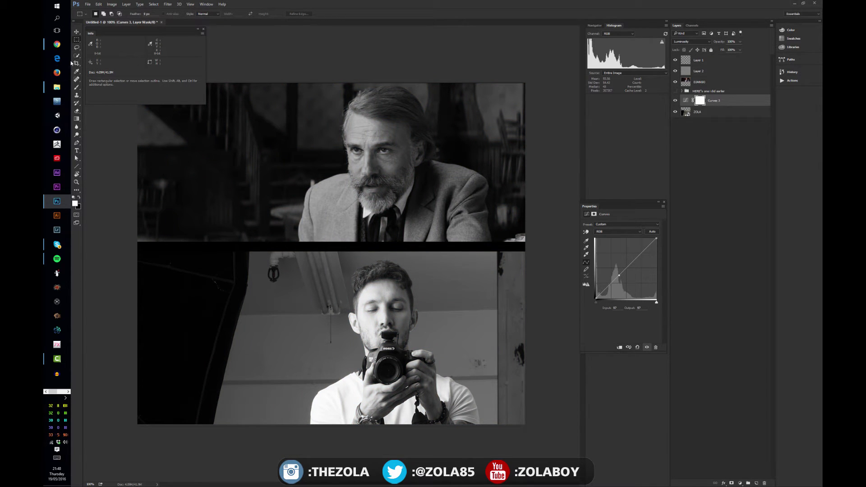
Marquee-select the man in the upper image and the man in the lower photo in turn to compare their histograms.
left_click_drag(305, 88, 488, 234)
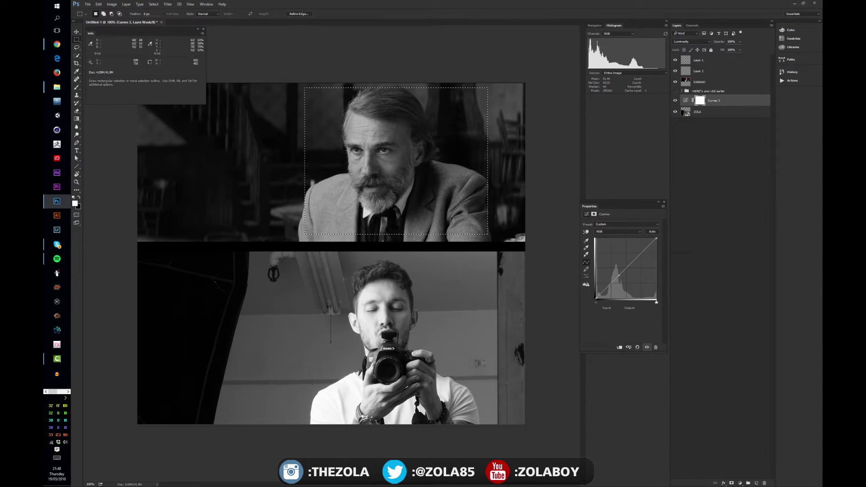
left_click_drag(301, 257, 290, 234)
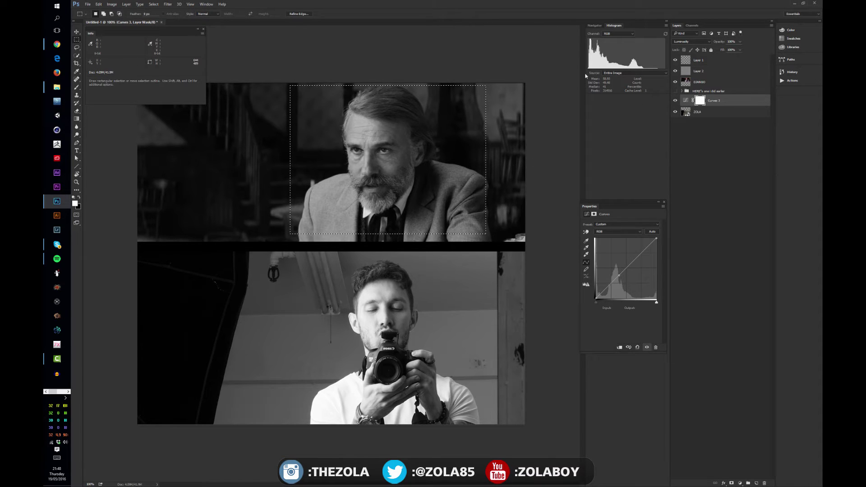
left_click_drag(481, 253, 311, 394)
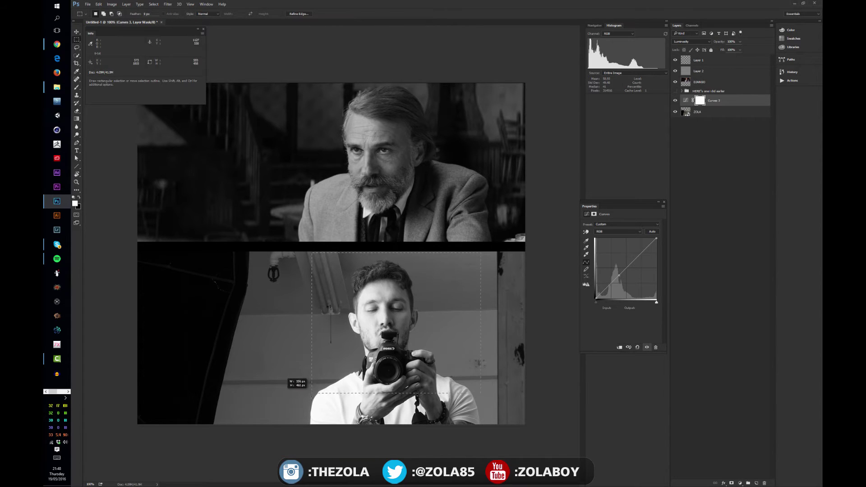
left_click_drag(296, 424, 295, 424)
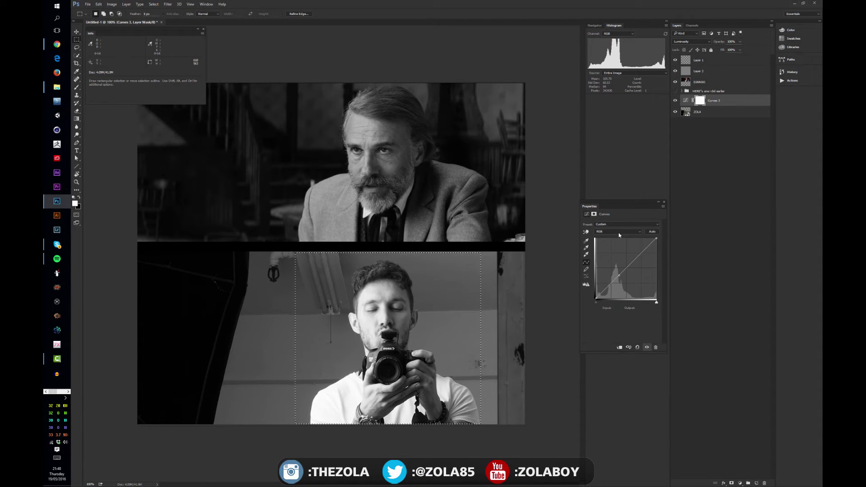
Raise the RGB curve's black point slightly, lower its white point to darken the ZOLA photo's highlights, and clear the selection.
left_click(660, 206)
key("Up")
key("Up")
key("Up")
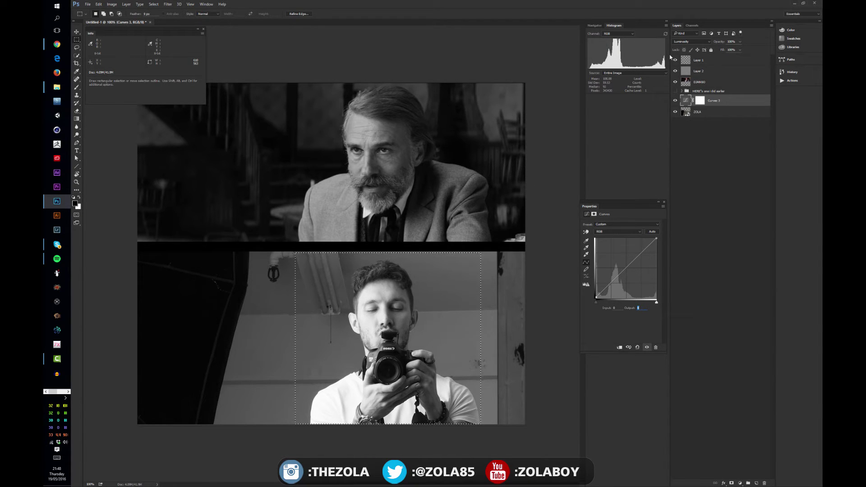
left_click_drag(656, 239, 657, 256)
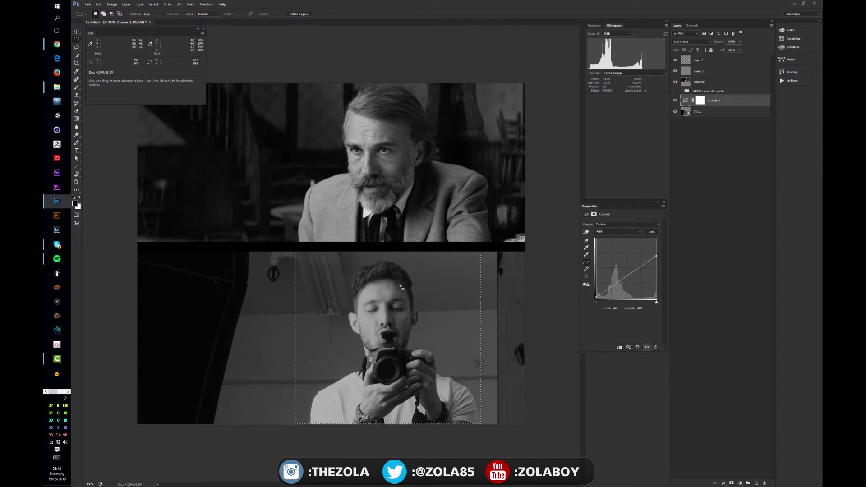
left_click(76, 31)
key("ctrl+d")
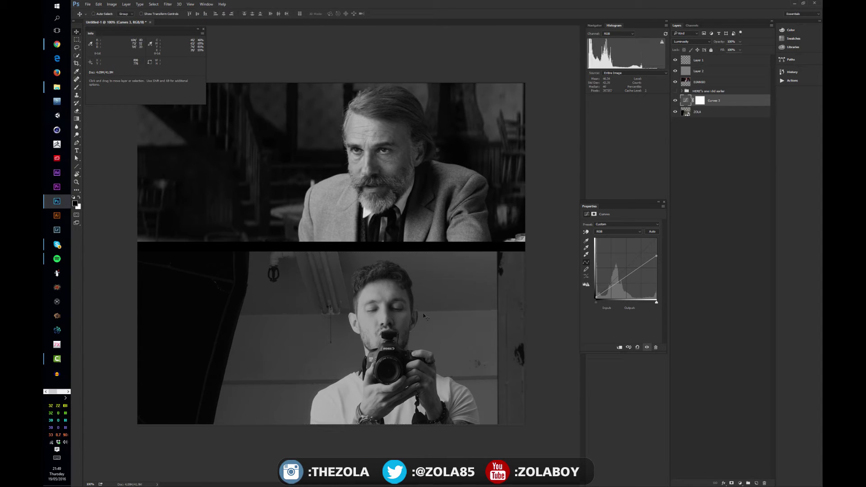
Hide the gray layer and toggle the Curves layer's visibility to compare the ZOLA photo in color with and without it.
left_click(670, 134)
left_click(675, 71)
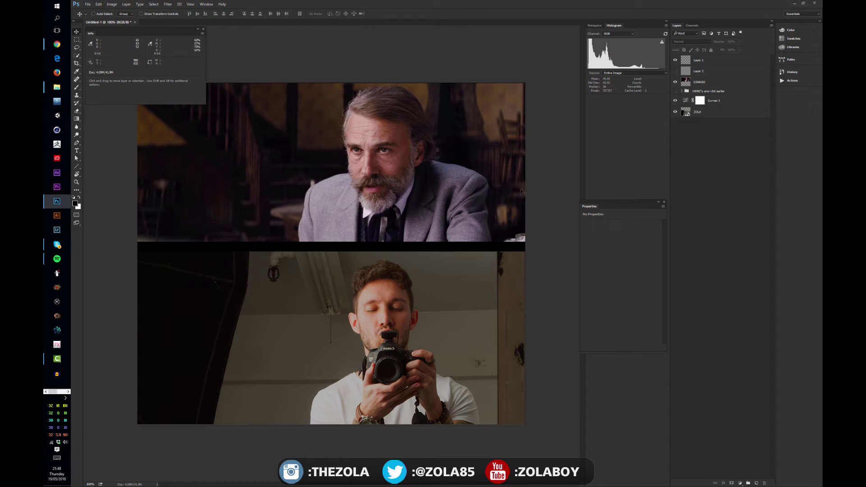
left_click(675, 100)
left_click(675, 100)
Show the gray layer again and set its blend mode to Luminosity.
left_click(708, 73)
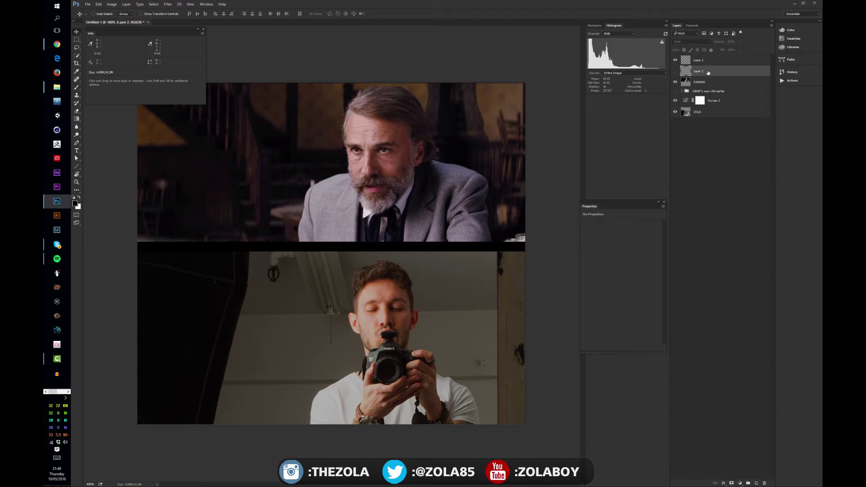
left_click(675, 71)
left_click(691, 41)
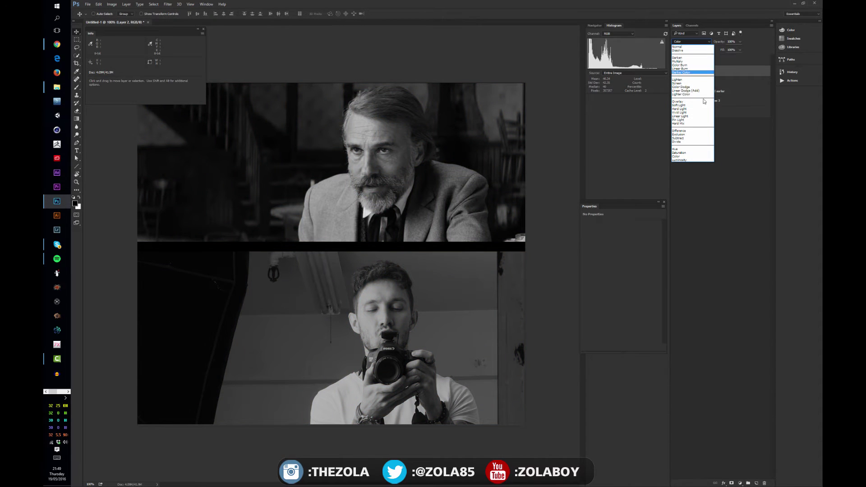
left_click(695, 160)
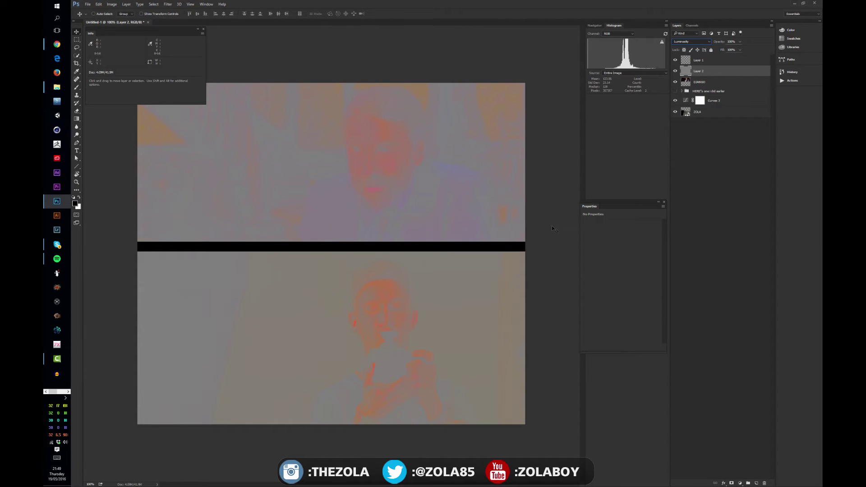
left_click(722, 141)
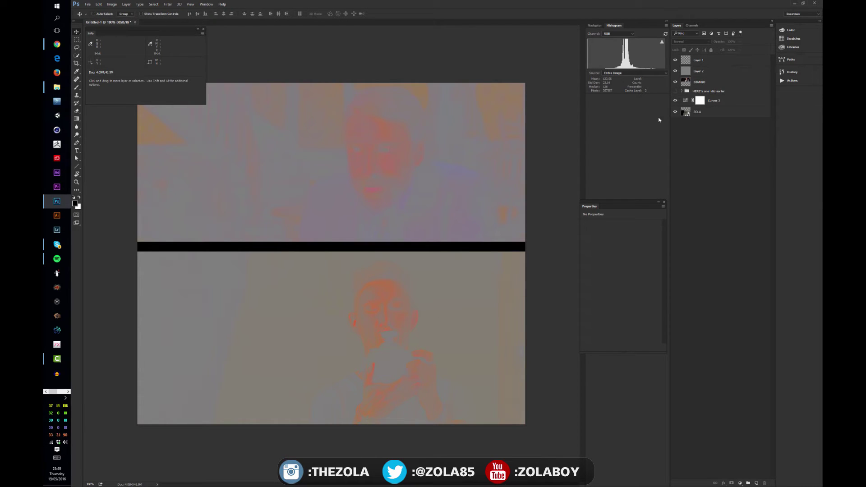
Add a second Curves adjustment layer directly above the existing Curves layer.
left_click(740, 104)
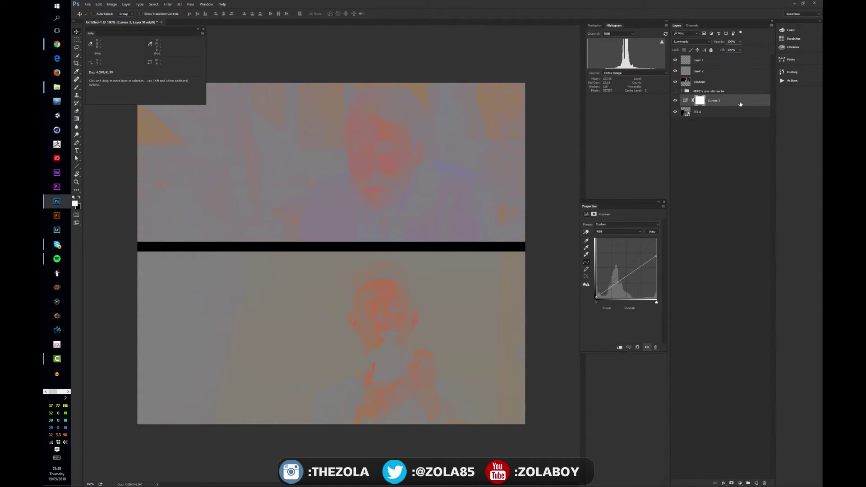
left_click(740, 483)
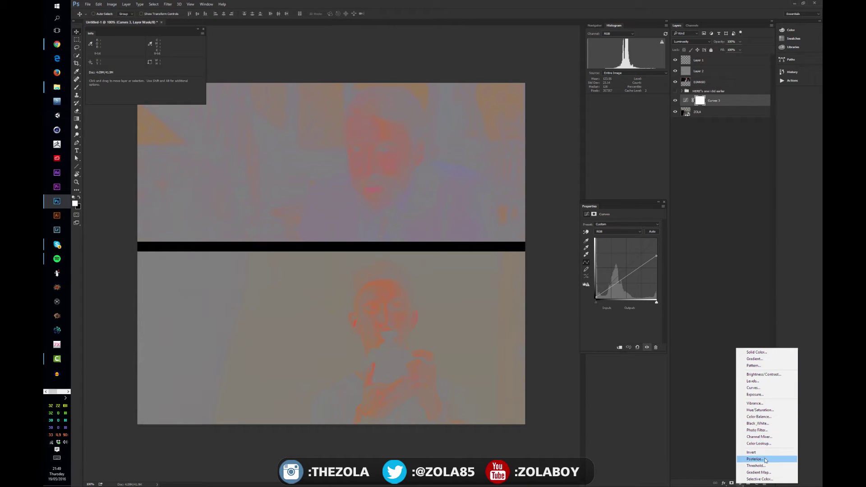
left_click(764, 388)
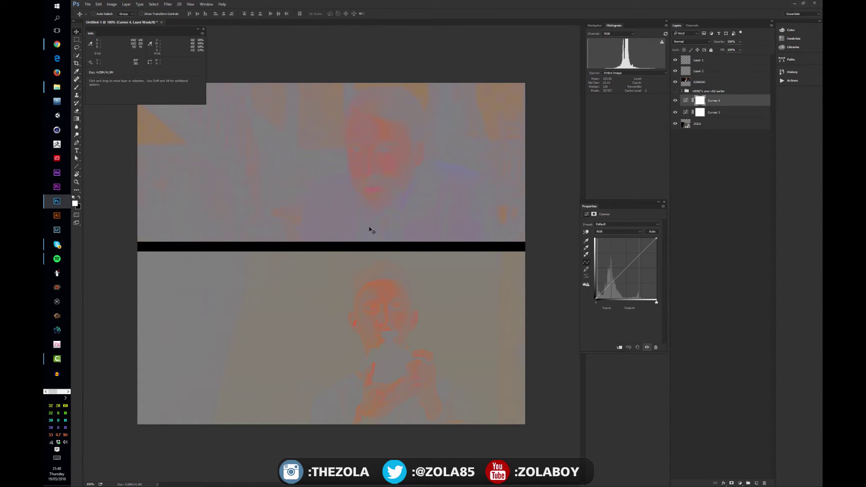
Raise the black point of the upper Curves layer's Blue channel slightly and fine-tune its white point.
left_click(614, 231)
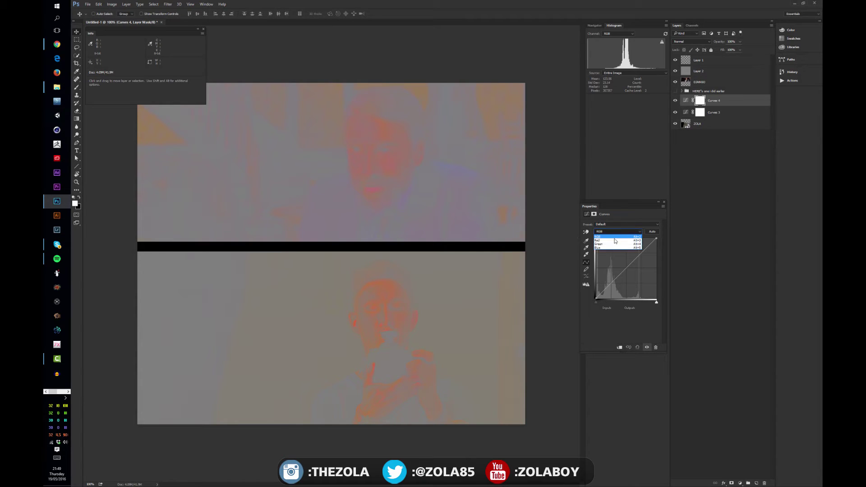
left_click(611, 247)
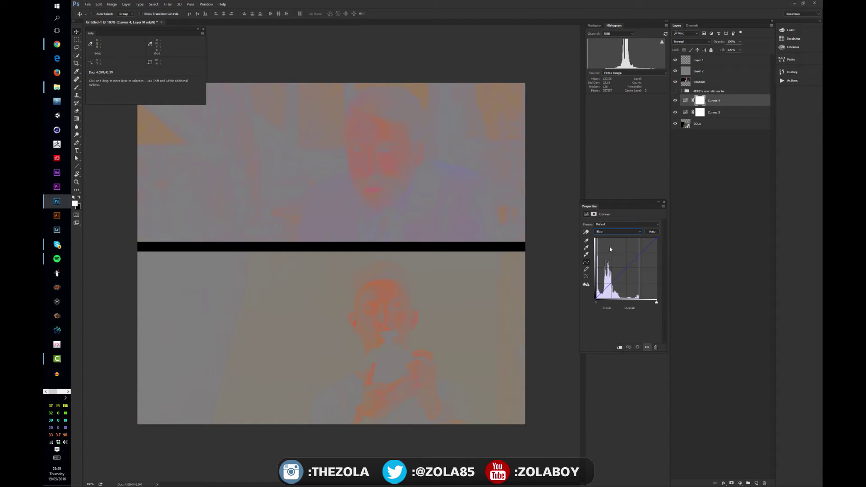
left_click_drag(595, 299, 596, 297)
left_click_drag(596, 297, 596, 296)
left_click_drag(596, 295, 596, 293)
left_click_drag(656, 241, 657, 242)
left_click_drag(661, 263, 667, 244)
Readjust the white and black points of the upper Curves layer's Red channel.
left_click(616, 232)
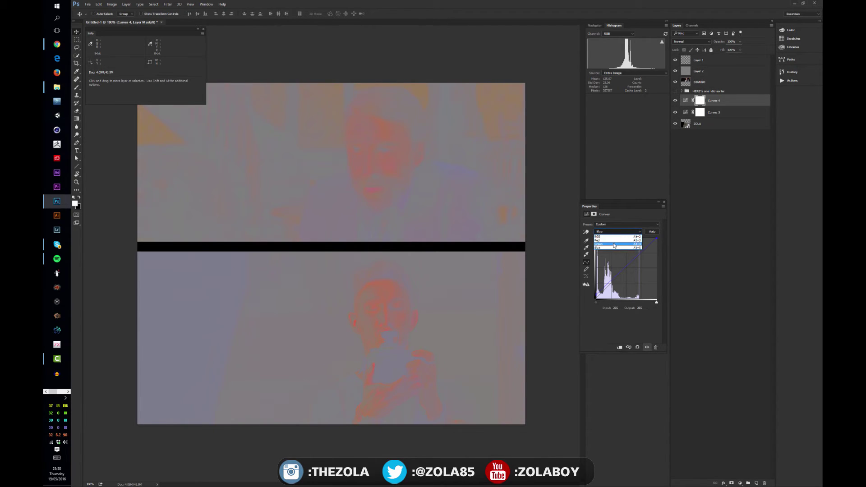
left_click(615, 241)
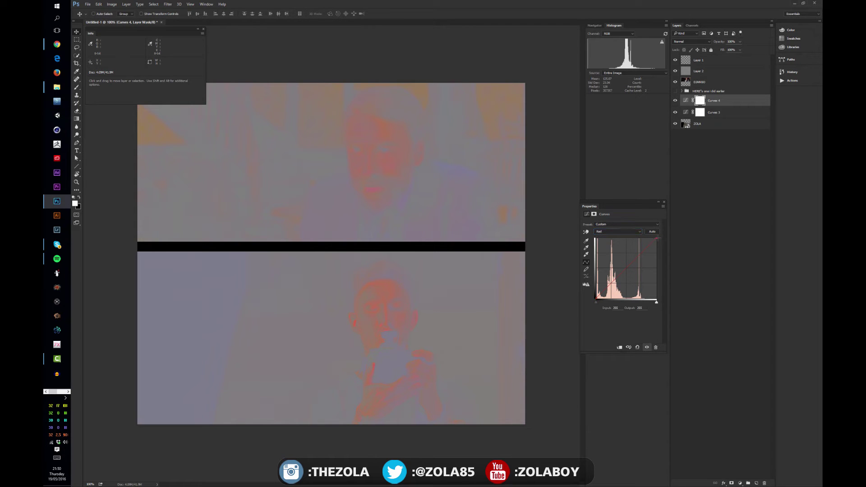
mouse_move(656, 238)
left_mouse_down()
mouse_move(660, 232)
mouse_move(664, 239)
left_mouse_up()
left_click_drag(595, 298, 589, 299)
Fine-tune the white and black points of the upper Curves layer's Green channel.
left_click(616, 232)
left_click(617, 242)
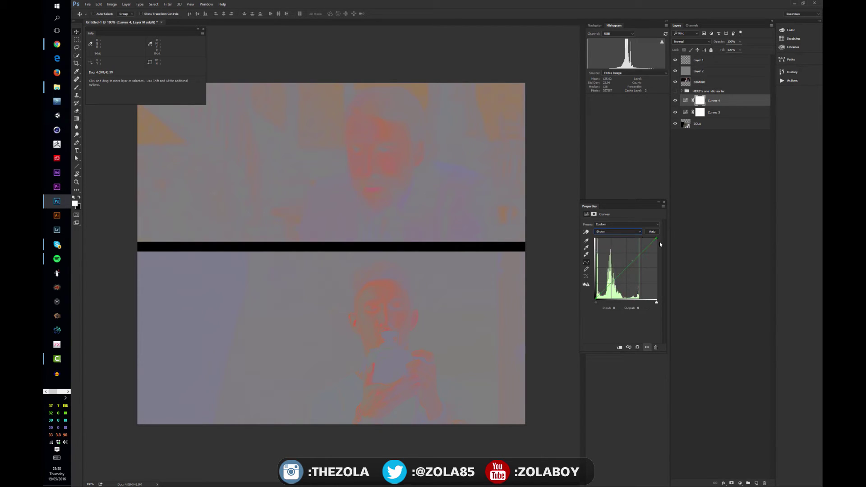
mouse_move(657, 238)
left_mouse_down()
mouse_move(656, 245)
mouse_move(657, 233)
left_mouse_up()
left_click_drag(596, 298, 595, 300)
Hide the gray layer and toggle the upper Curves layer's visibility to compare the ZOLA photo with and without it.
left_click(676, 72)
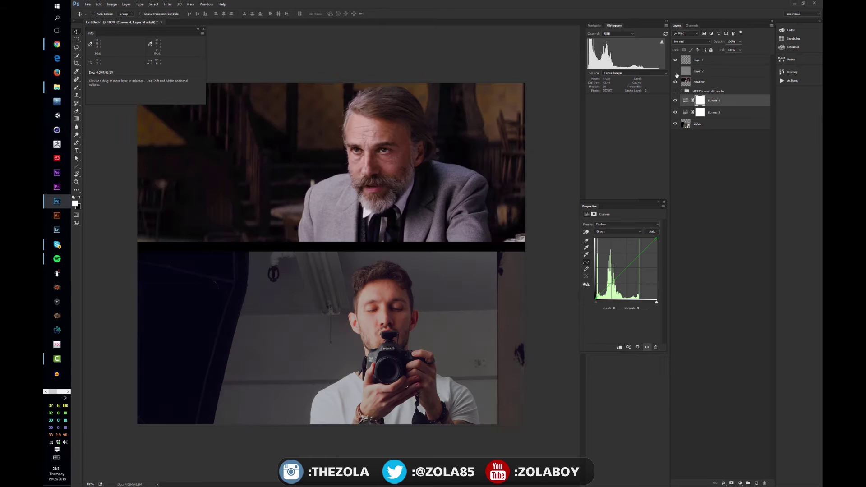
left_click(677, 100)
left_click(677, 100)
Add a Selective Color adjustment layer and move it directly above the DJANGO layer.
left_click(740, 483)
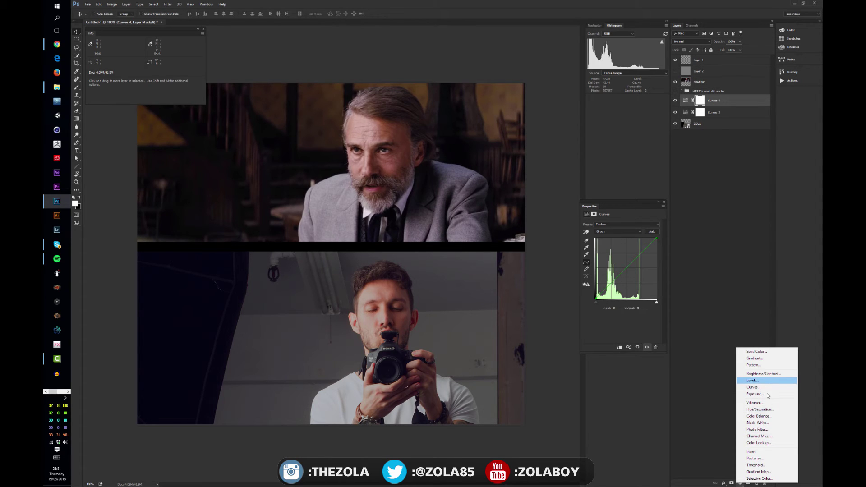
left_click(778, 480)
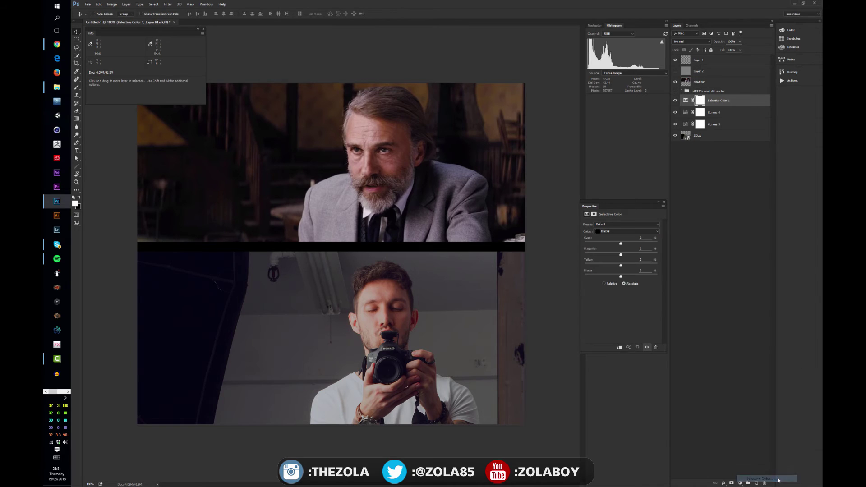
left_click_drag(729, 96, 689, 78)
left_click(684, 83)
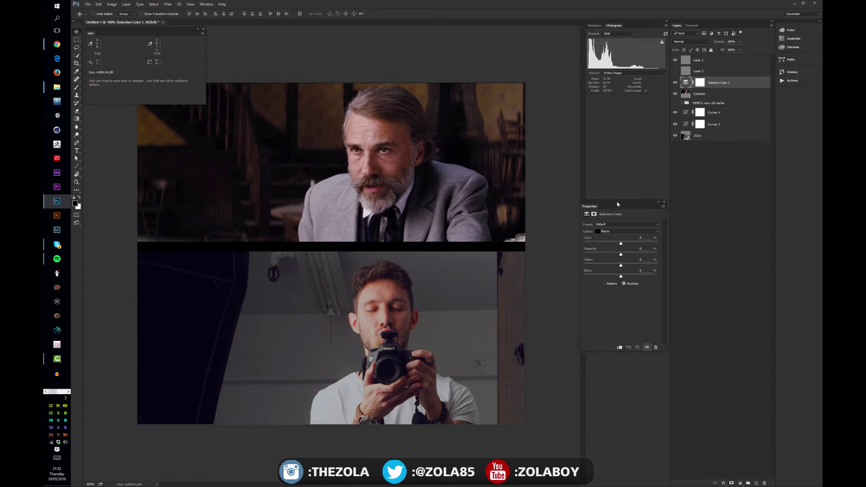
left_click_drag(620, 203, 593, 143)
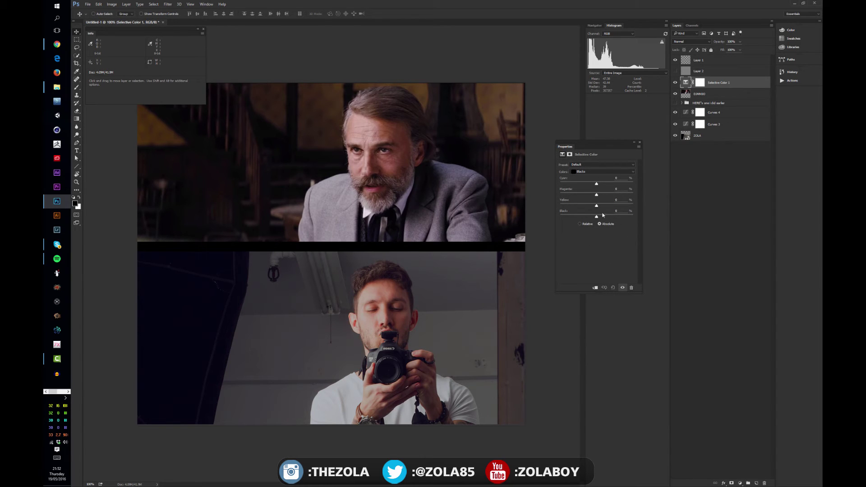
In the Selective Color layer, raise Black for the Blacks range and set it to +100% for Neutrals and Whites.
left_click_drag(598, 219, 607, 217)
left_click(602, 171)
left_click(598, 210)
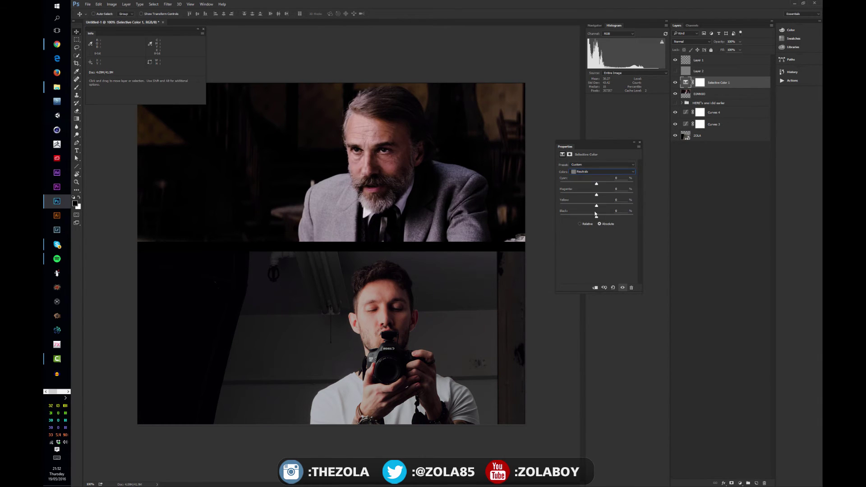
left_click_drag(598, 217, 633, 217)
left_click(602, 171)
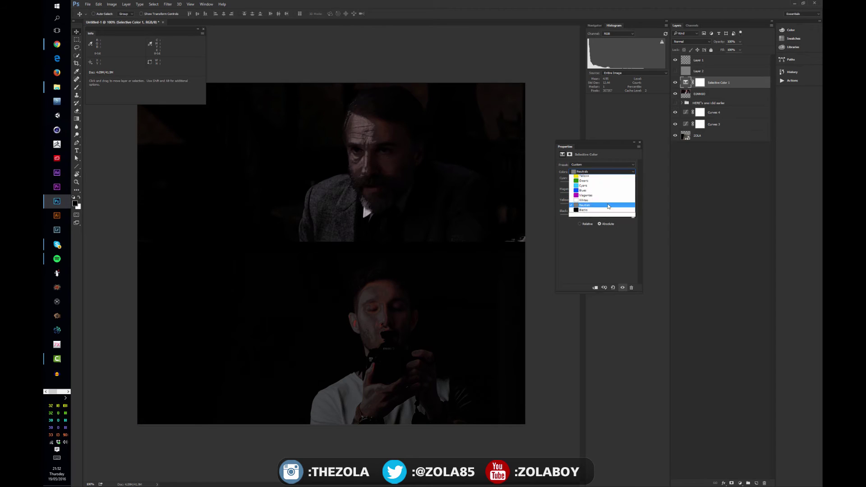
left_click(596, 205)
left_click_drag(597, 217, 647, 217)
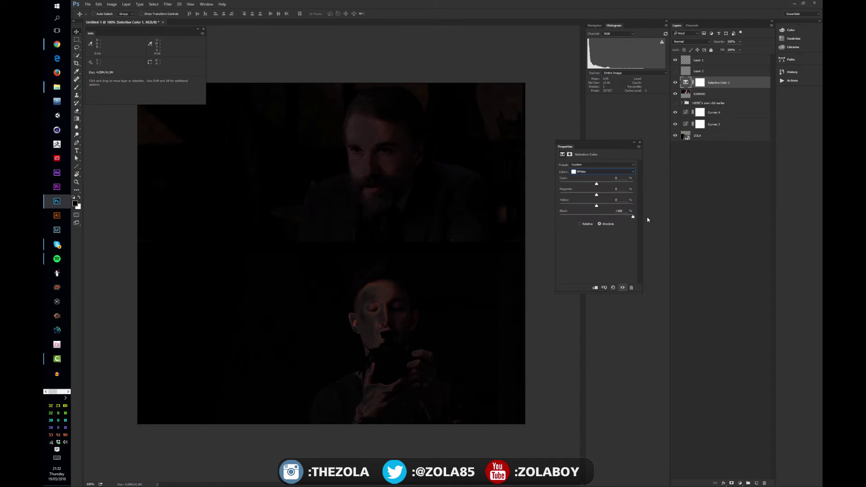
Set the Selective Color layer's Black value to -100% for the color ranges from Magentas and Blues up to Reds.
left_click(607, 173)
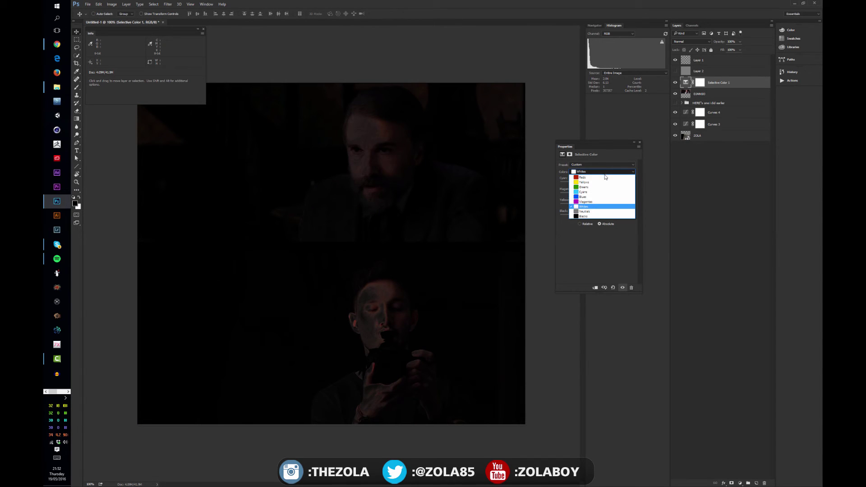
left_click(599, 201)
left_click_drag(598, 220, 551, 220)
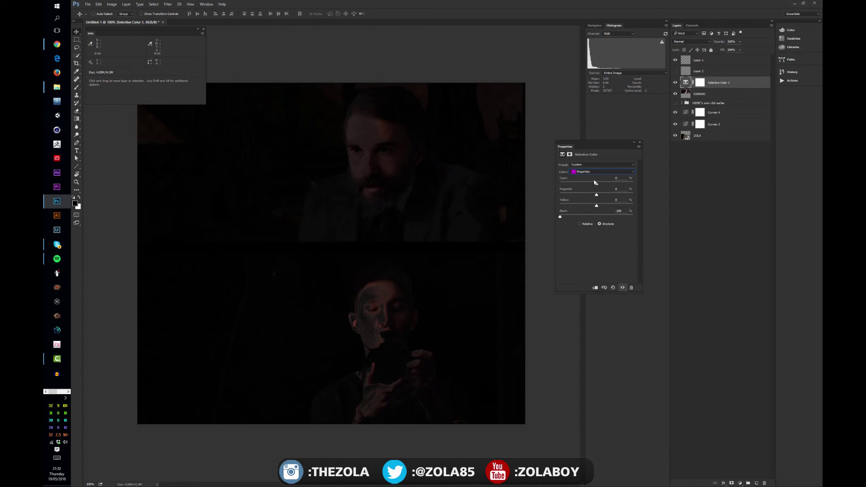
key("Up")
left_click_drag(596, 217, 547, 220)
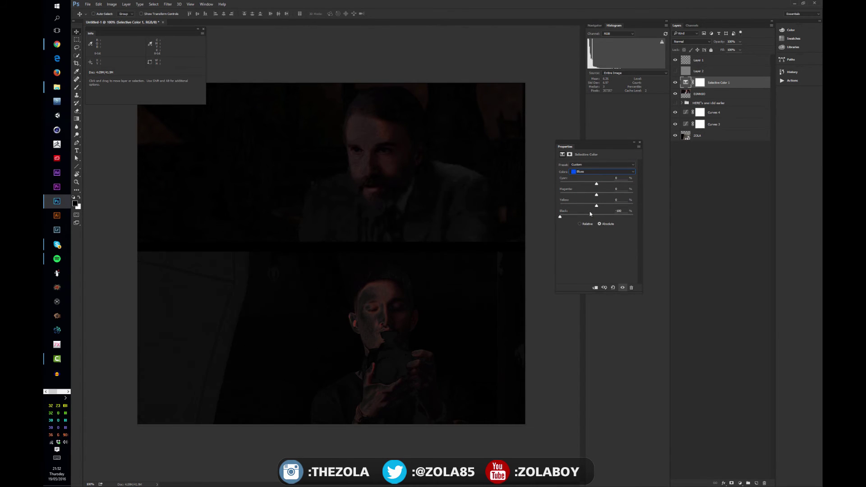
key("Up")
key("Up")
key("Up")
key("Up")
left_click_drag(596, 217, 541, 221)
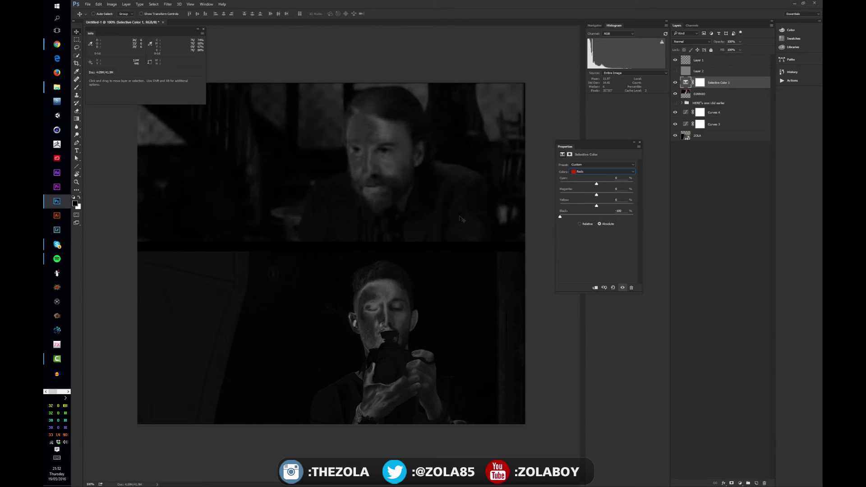
Add a Hue/Saturation adjustment layer directly above the ZOLA layer.
left_click(753, 124)
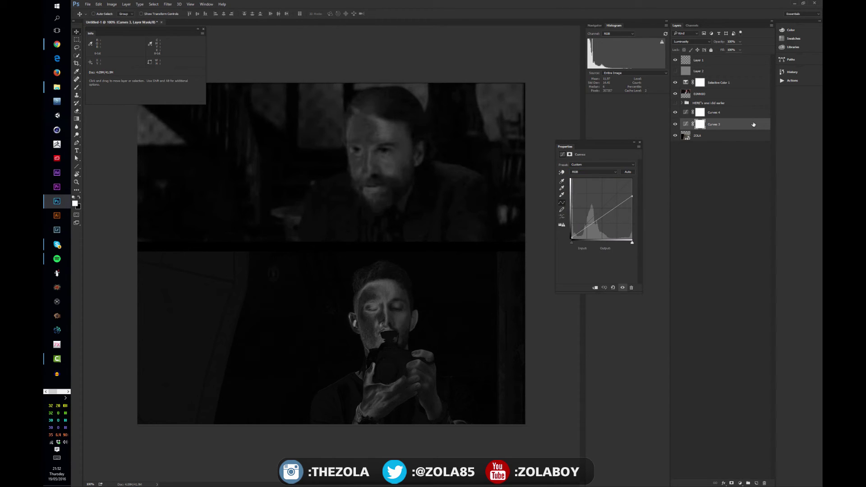
left_click(748, 135)
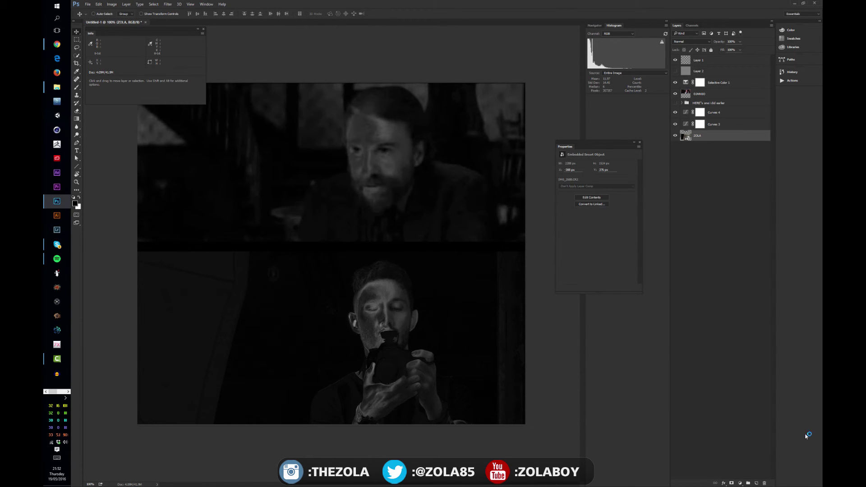
left_click(739, 483)
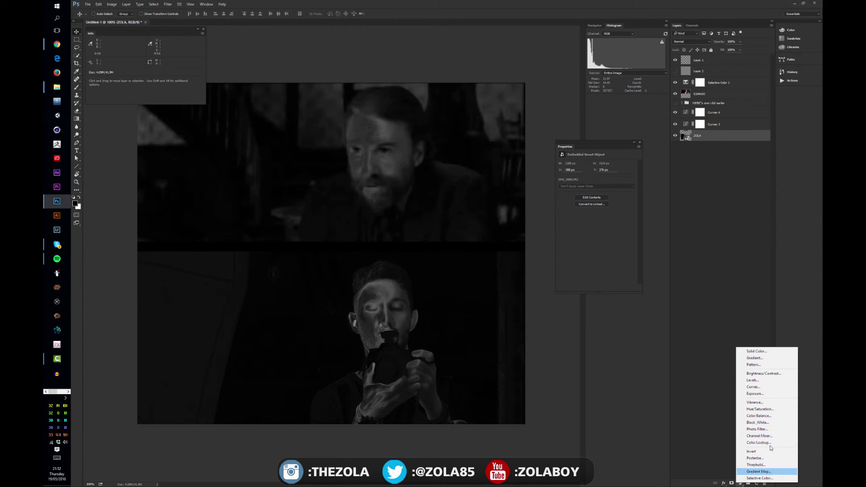
left_click(766, 409)
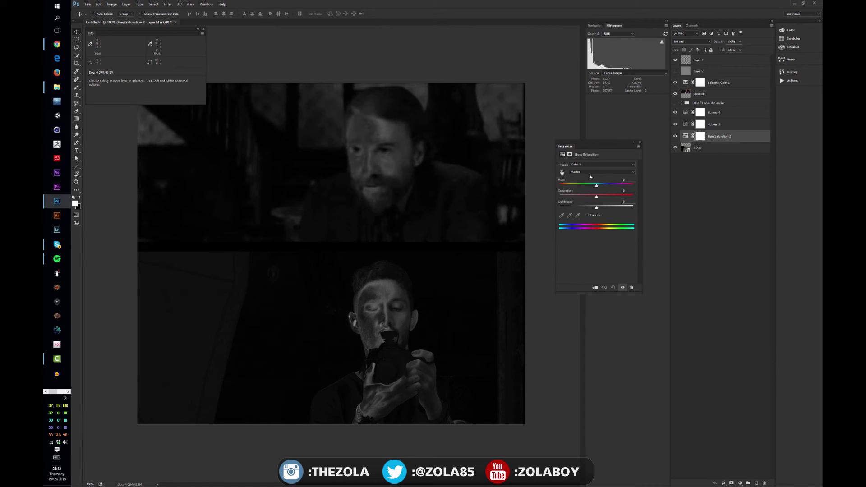
Lower the Hue/Saturation layer's Saturation to about -15 and hide the Selective Color check layer.
left_click_drag(597, 196, 589, 197)
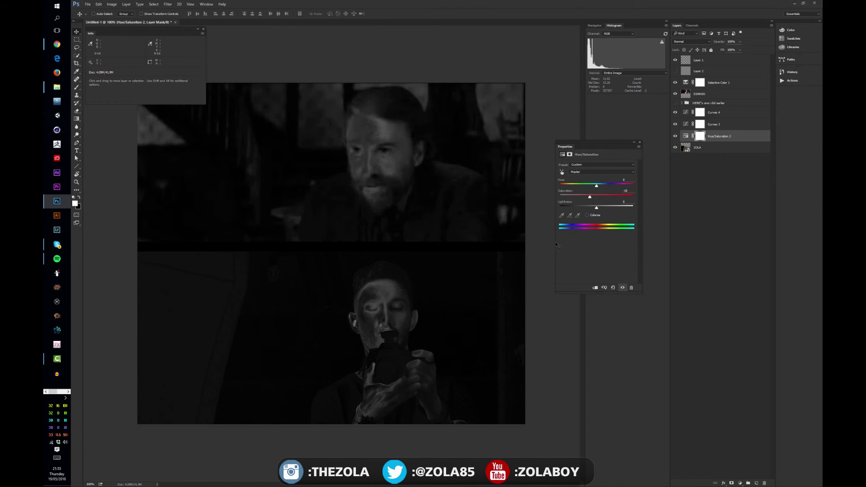
left_click_drag(591, 197, 591, 198)
left_click(676, 84)
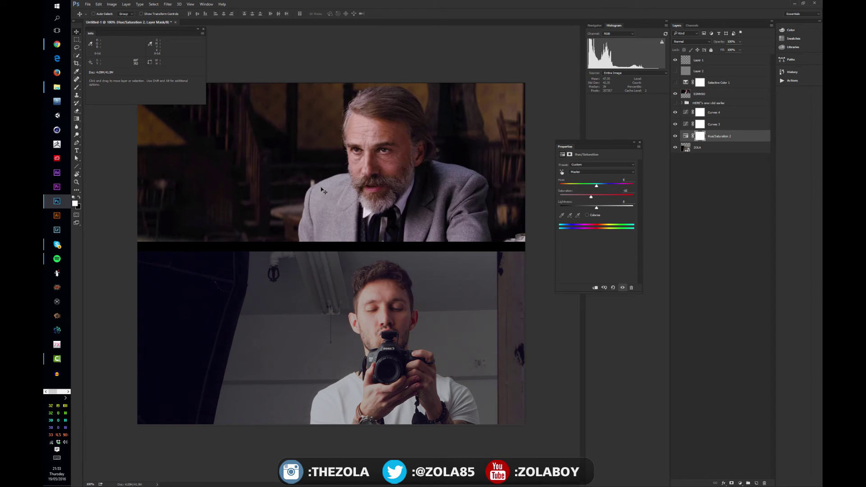
Crop away the left third of the canvas, keeping both men at full image height.
key("c")
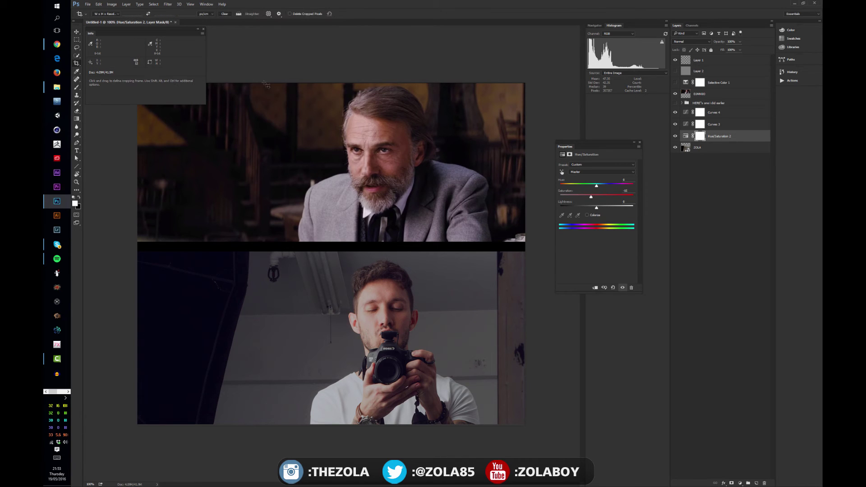
mouse_move(264, 83)
left_mouse_down()
mouse_move(511, 371)
mouse_move(524, 424)
left_mouse_up()
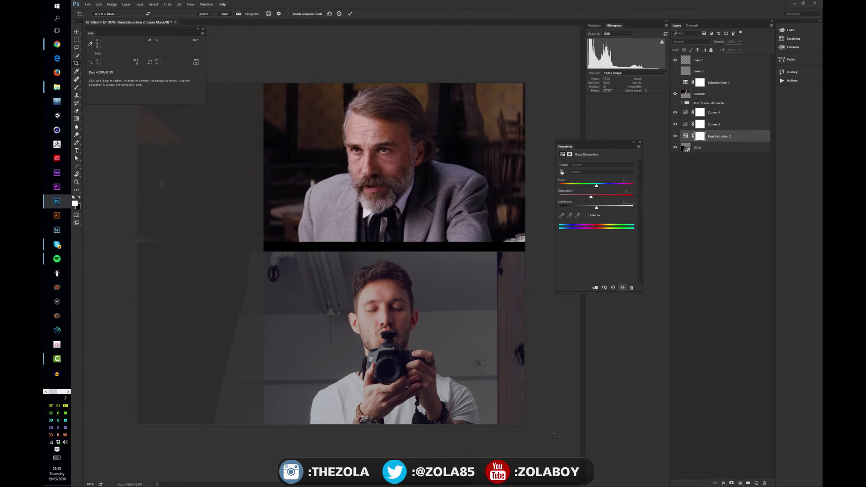
key("Return")
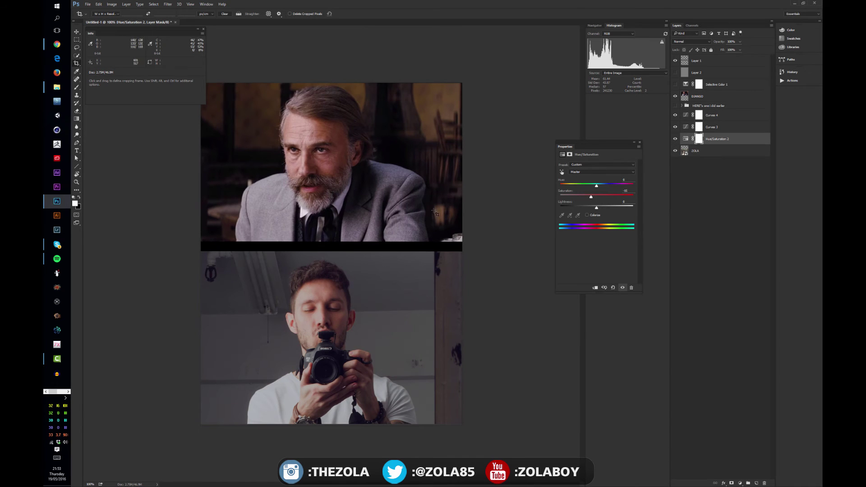
Group the two Curves layers with the Hue/Saturation layer and toggle the group's visibility to compare before and after.
left_click(719, 115)
left_click(725, 139, "shift")
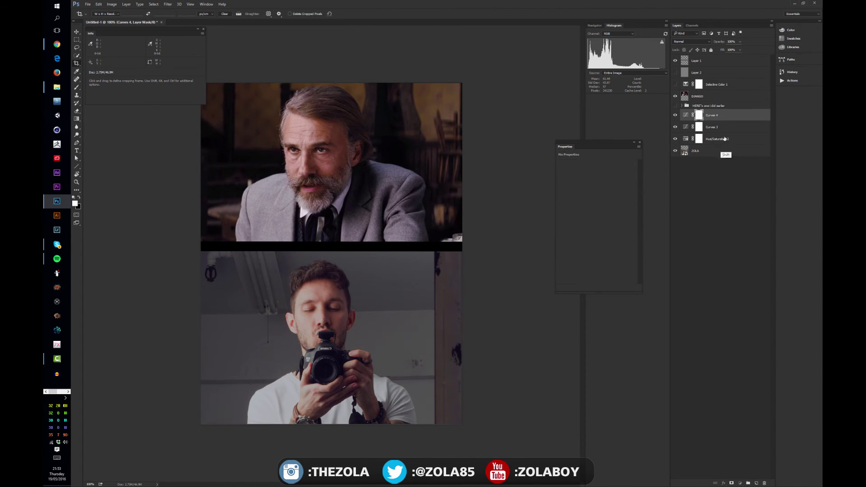
left_click(748, 483)
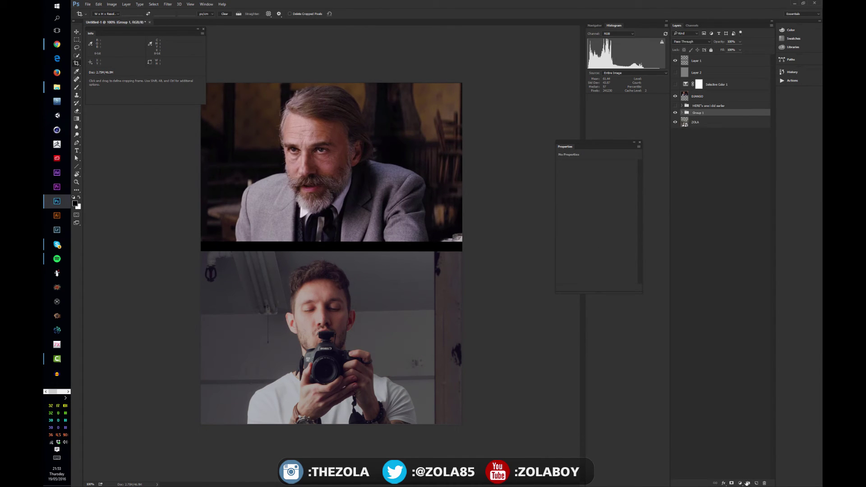
left_click(675, 113)
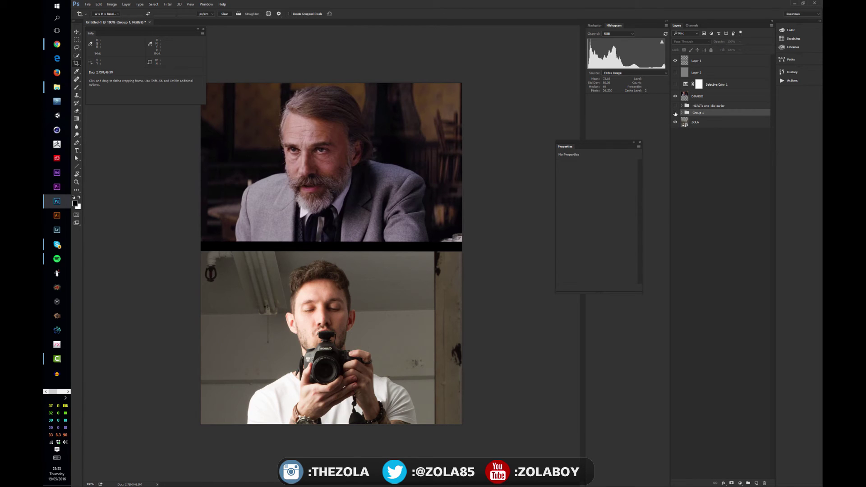
left_click(675, 112)
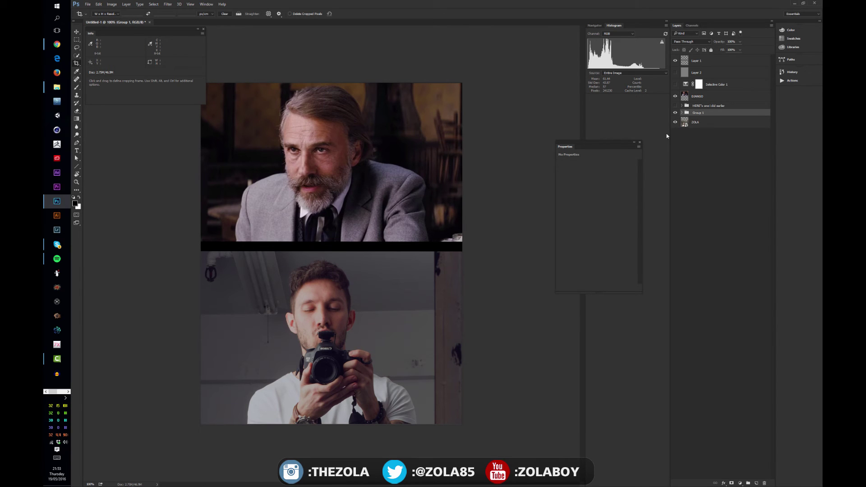
Expand the group and raise the lower Curves layer's RGB white point to an output of 197.
left_click(681, 113)
left_click(690, 145)
left_click(690, 135)
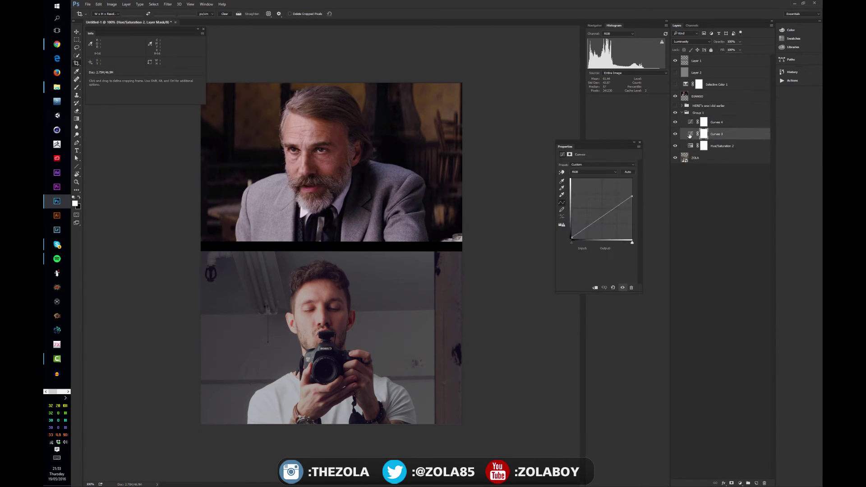
left_click(689, 134)
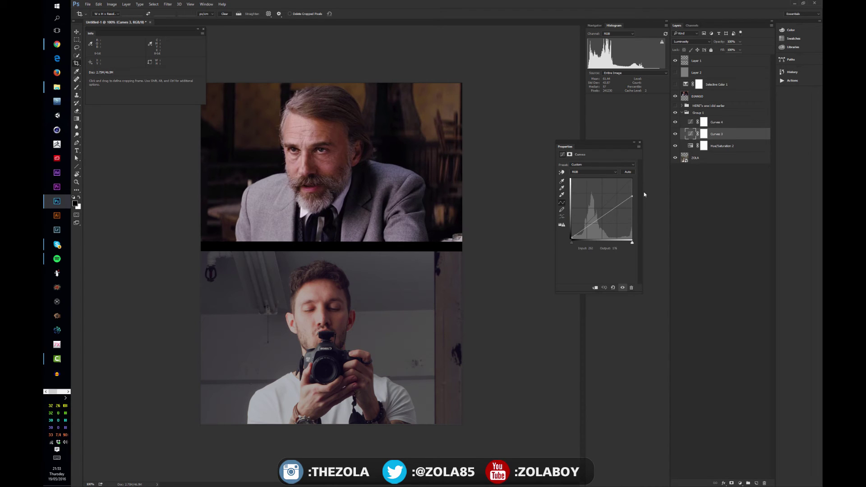
left_click_drag(631, 196, 632, 192)
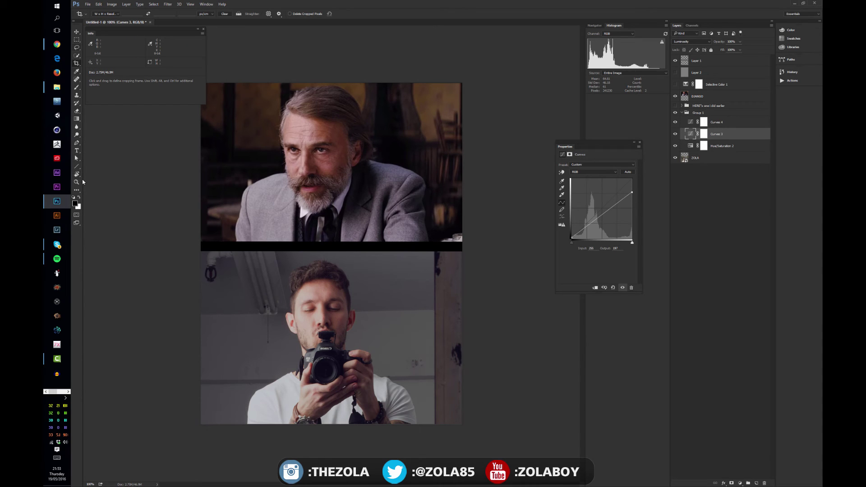
key("v")
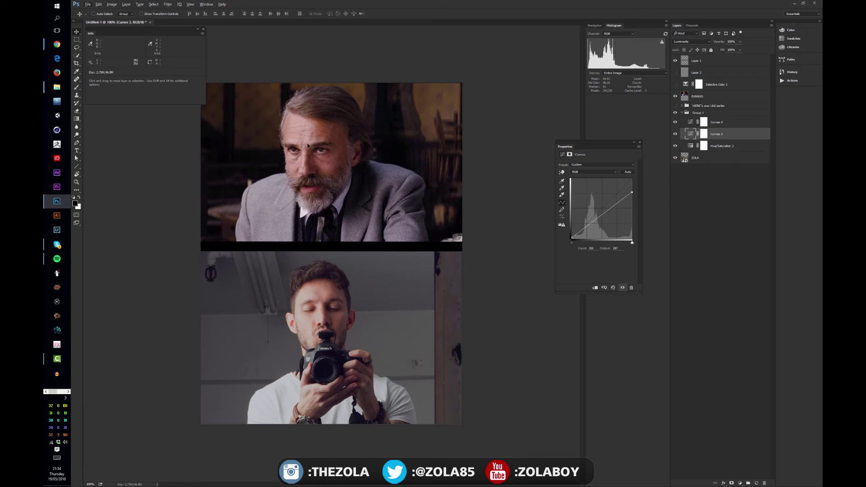
left_click(730, 175)
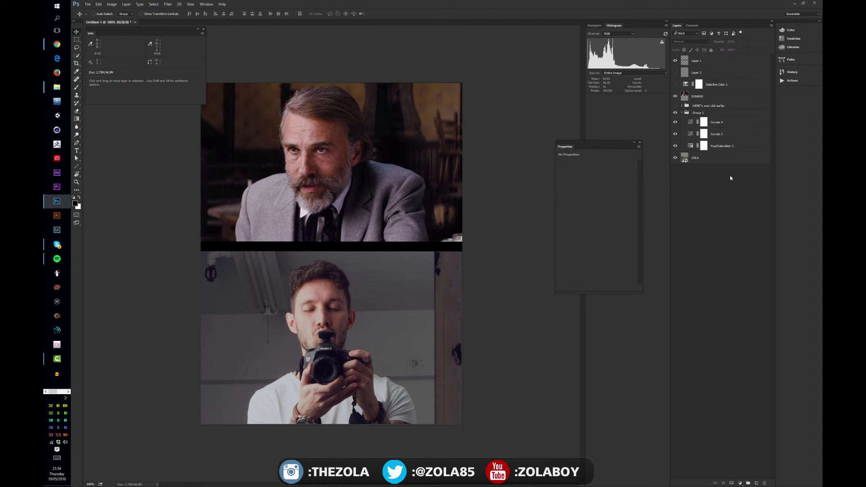
Compare the ZOLA photo with and without Group 1 and its lower Curves layer, and open the upper Curves layer's settings.
left_click(726, 96)
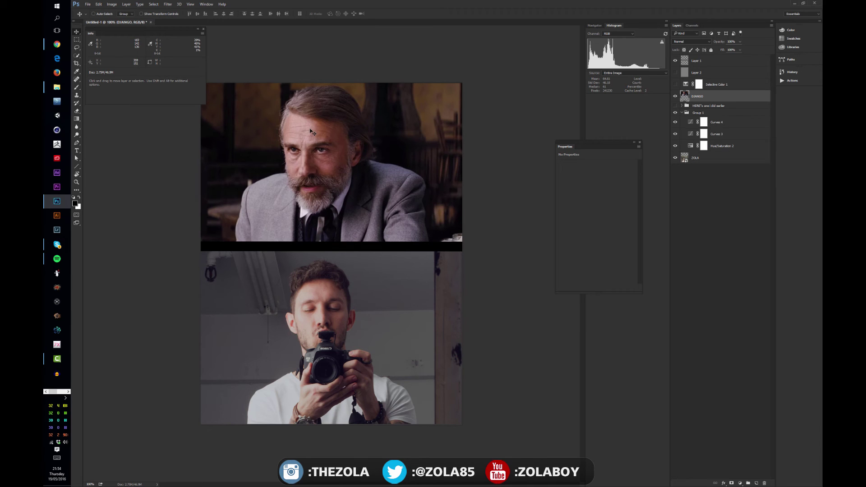
left_click(675, 113)
left_click(675, 113)
left_click(675, 134)
left_click(675, 134)
left_click(689, 123)
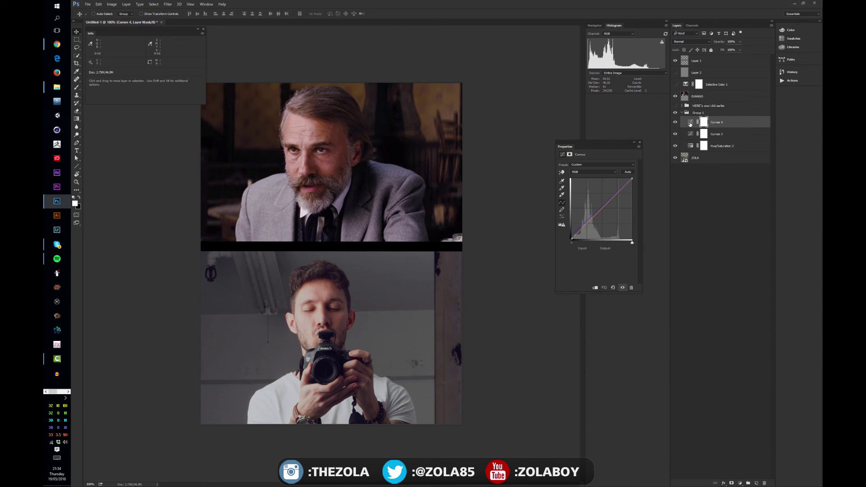
Compare the ZOLA photo with and without the Curves 4 layer.
left_click(675, 123)
left_click(676, 122)
left_click(676, 123)
left_click(675, 122)
left_click(676, 123)
left_click(675, 123)
Compare the ZOLA photo with and without the Hue/Saturation 2 layer and lower that layer's master saturation slightly.
left_click(675, 147)
left_click(690, 146)
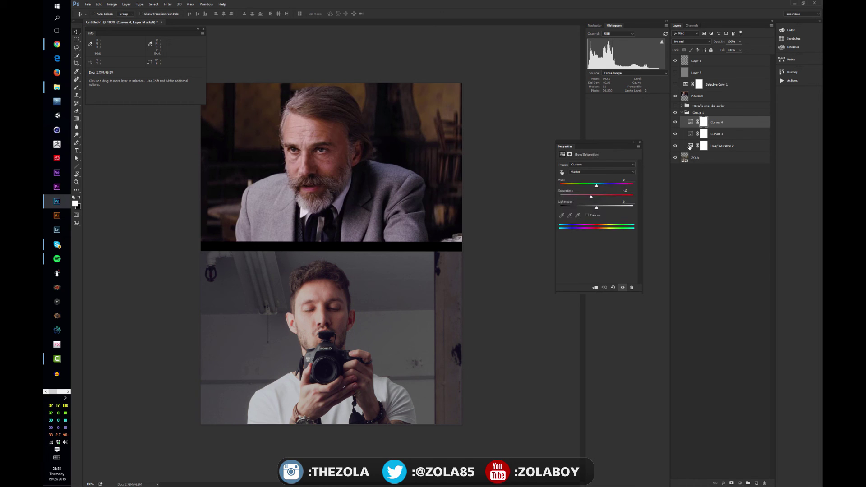
left_click(675, 146)
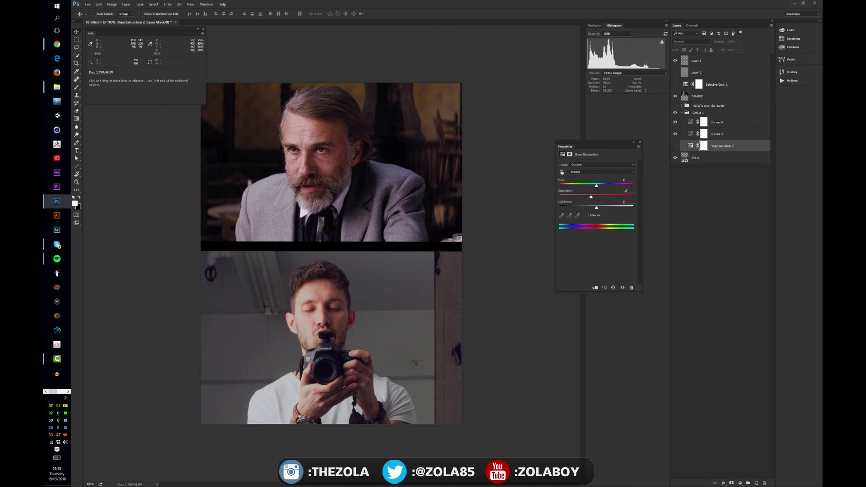
left_click(675, 146)
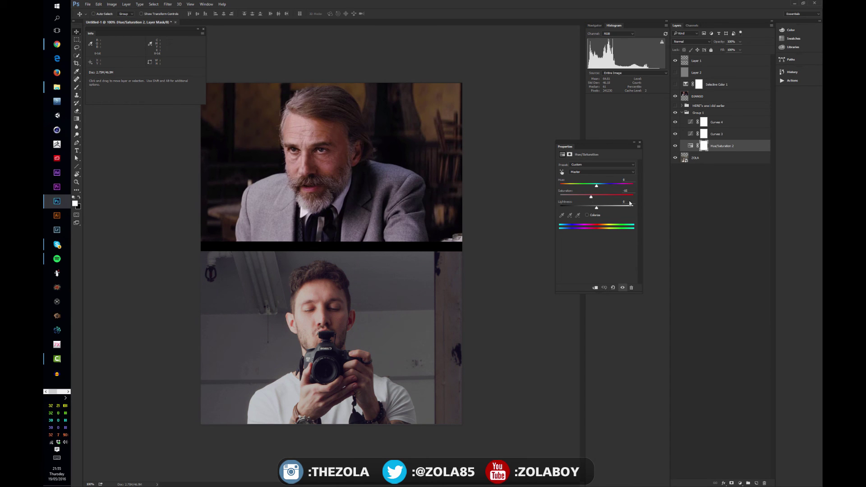
left_click_drag(591, 197, 590, 197)
left_click_drag(589, 198, 590, 198)
Check the histograms of small rectangular selections on the DJANGO still's white collar and dark lower-right background, and clear the selection.
key("m")
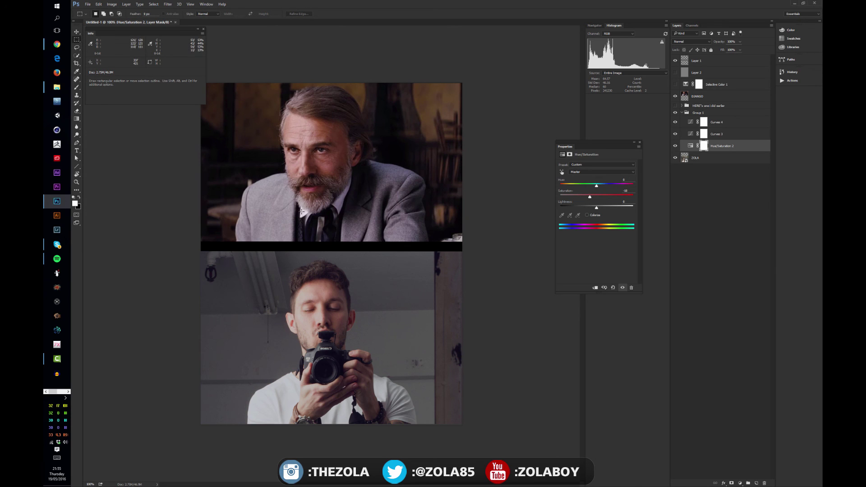
left_click_drag(301, 211, 309, 215)
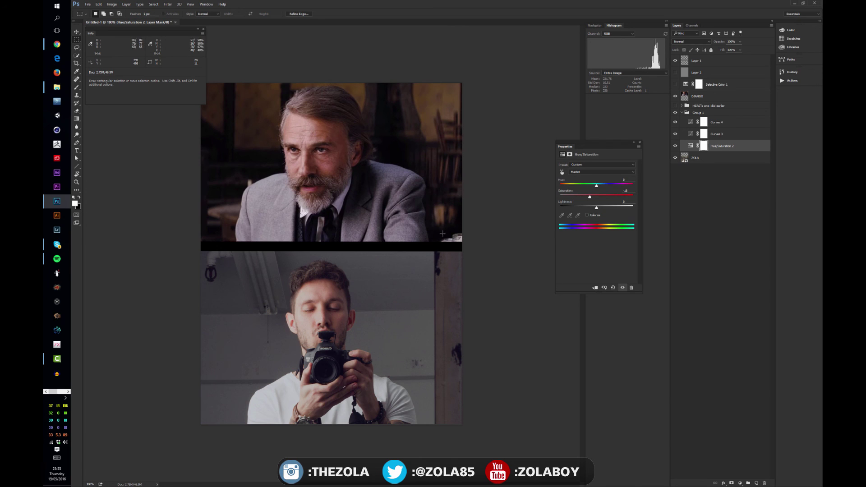
left_click_drag(435, 234, 439, 238)
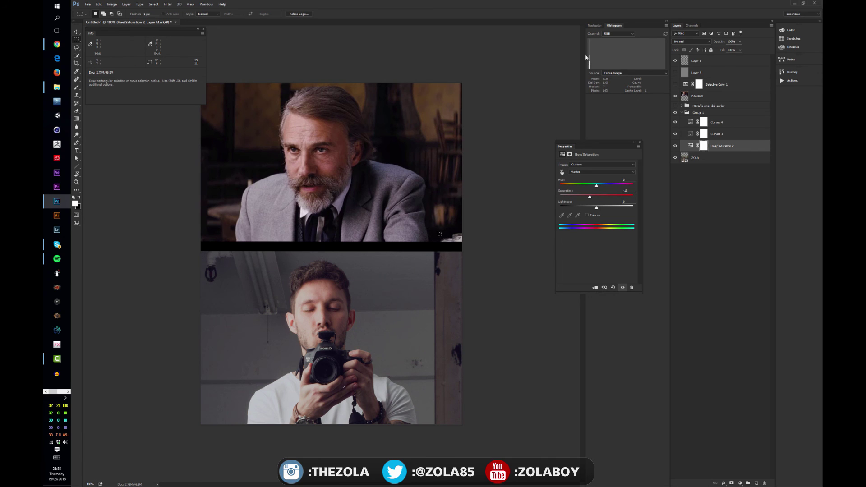
left_click(425, 119)
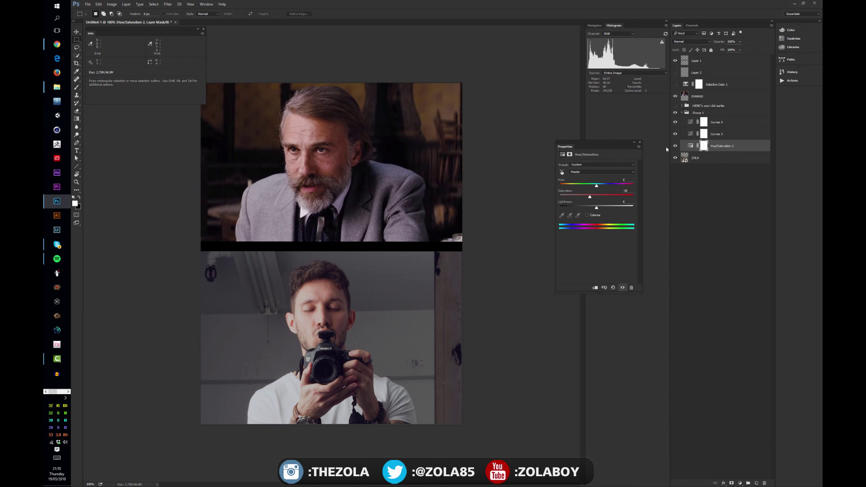
Compare the ZOLA photo with and without all the adjustments in Group 1.
left_click(676, 113)
left_click(676, 113)
left_click(675, 112)
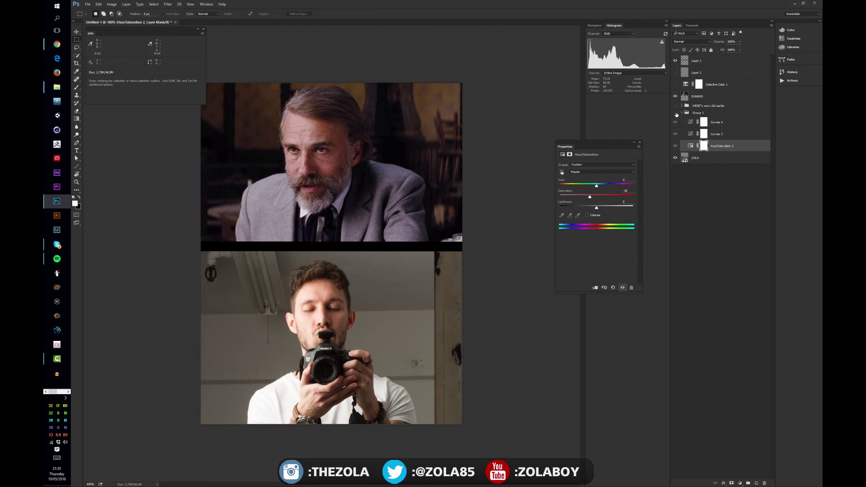
left_click(675, 113)
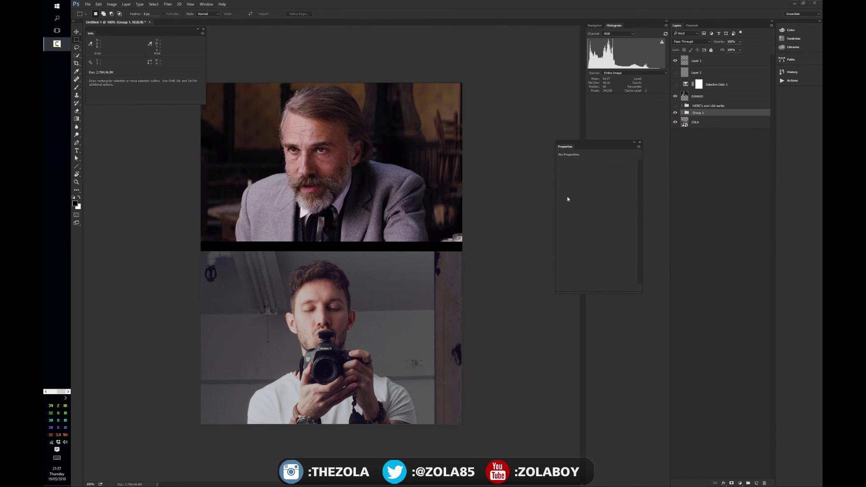
left_click(675, 113)
left_click(675, 113)
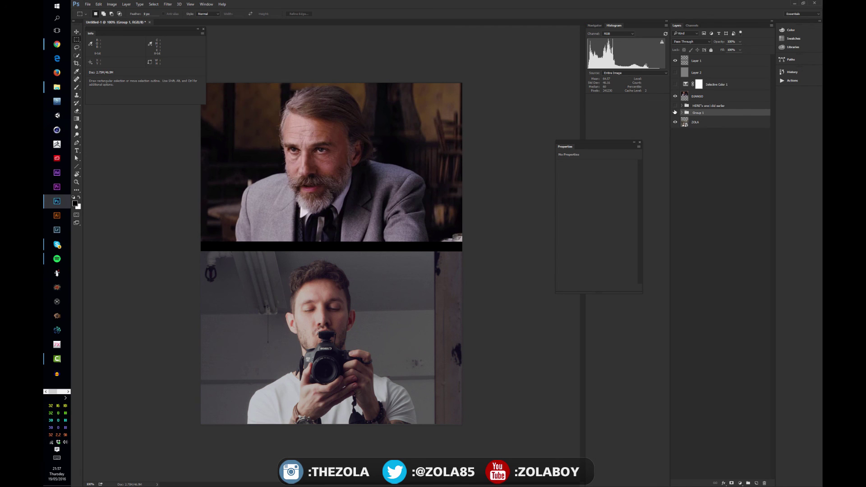
Compare the original ZOLA photo, Group 1's grade and the "HERE's one i did earlier" group's grade by alternating the groups' visibility.
left_click(675, 113)
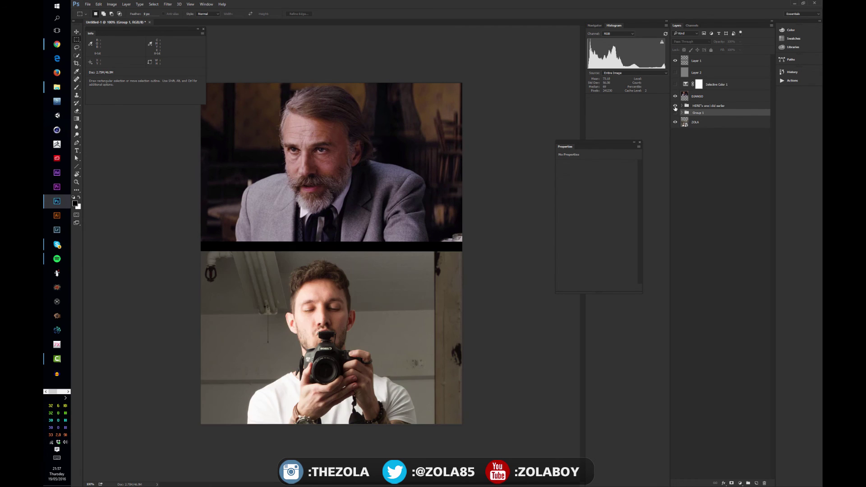
left_click(675, 106)
left_click(675, 106)
left_click(675, 106)
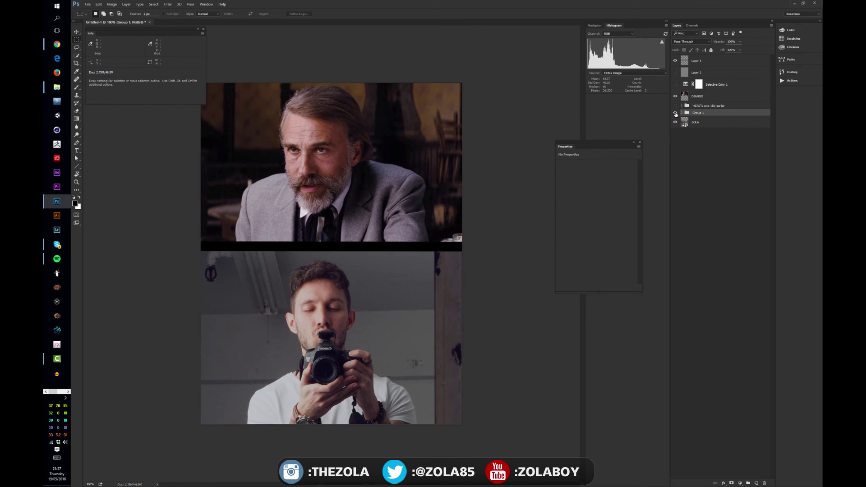
left_click(675, 106)
left_click(675, 106)
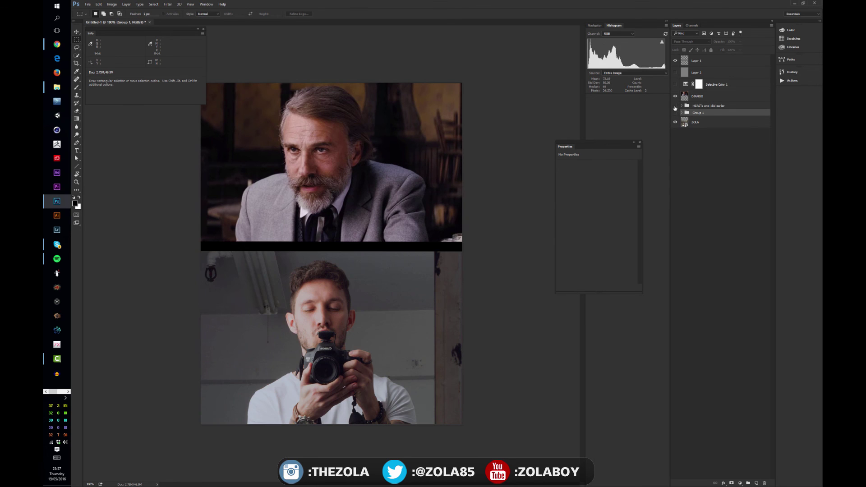
left_click(675, 106)
left_click(675, 112)
left_click(675, 113)
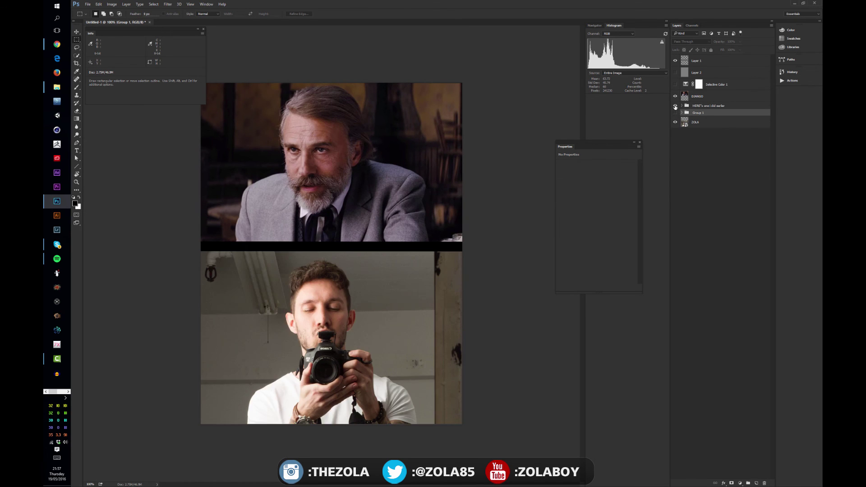
left_click(675, 113)
left_click(675, 112)
left_click(675, 113)
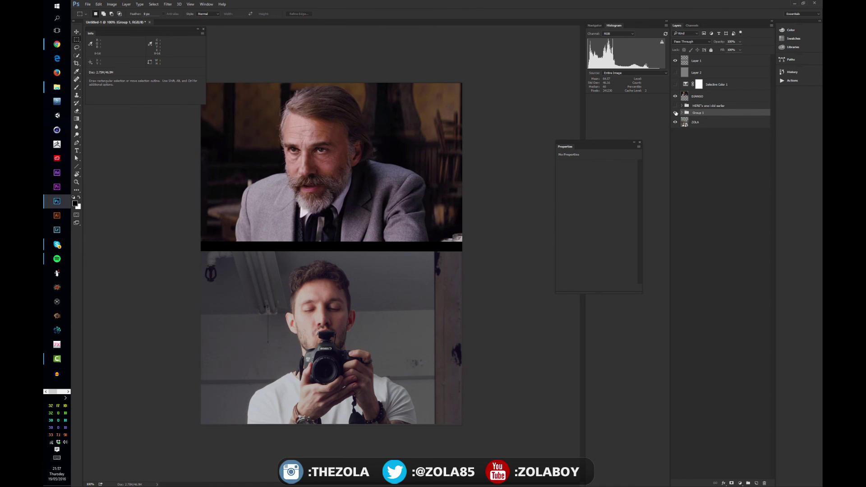
left_click(675, 112)
left_click(675, 113)
left_click(675, 106)
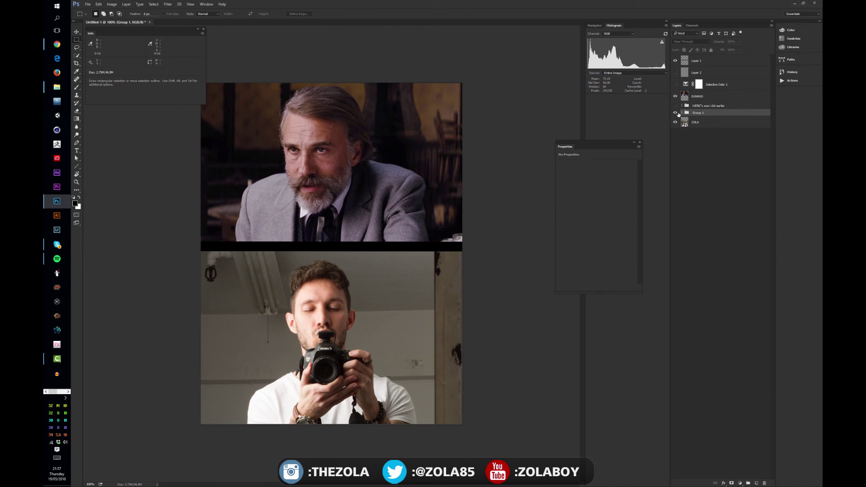
left_click(675, 107)
left_click(675, 106)
left_click(675, 106)
left_click(675, 106)
left_click(675, 113)
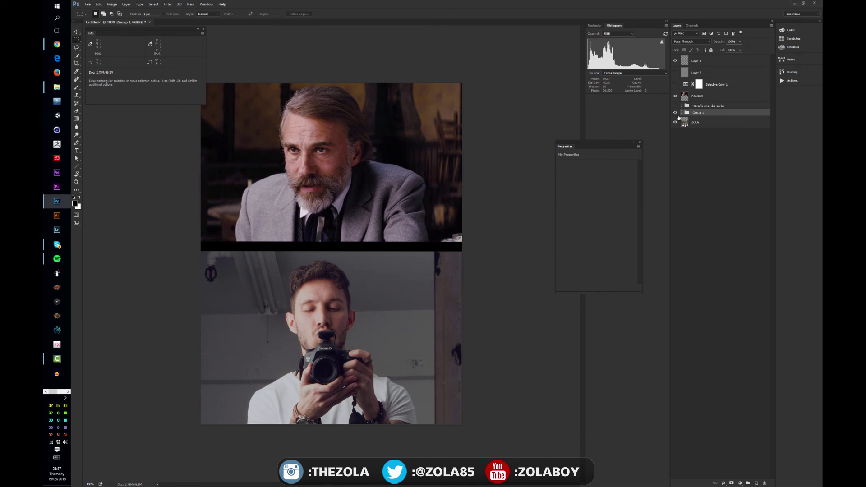
left_click(675, 113)
left_click(675, 107)
left_click(675, 107)
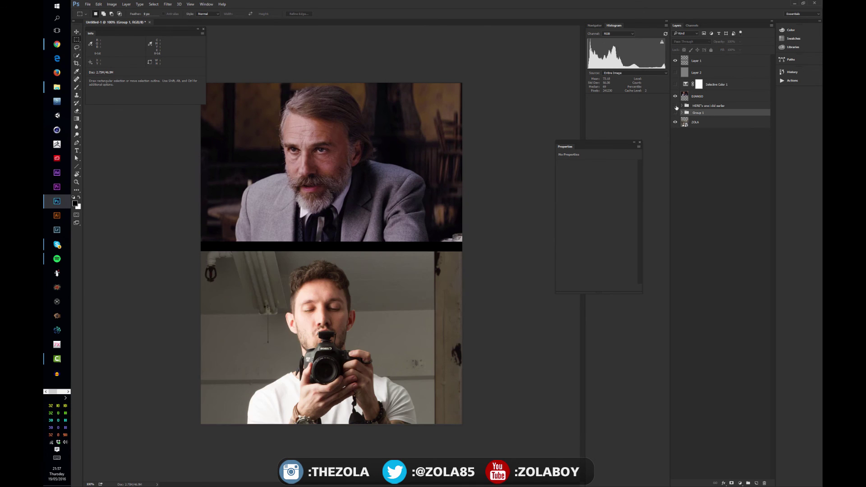
left_click(675, 113)
left_click(675, 113)
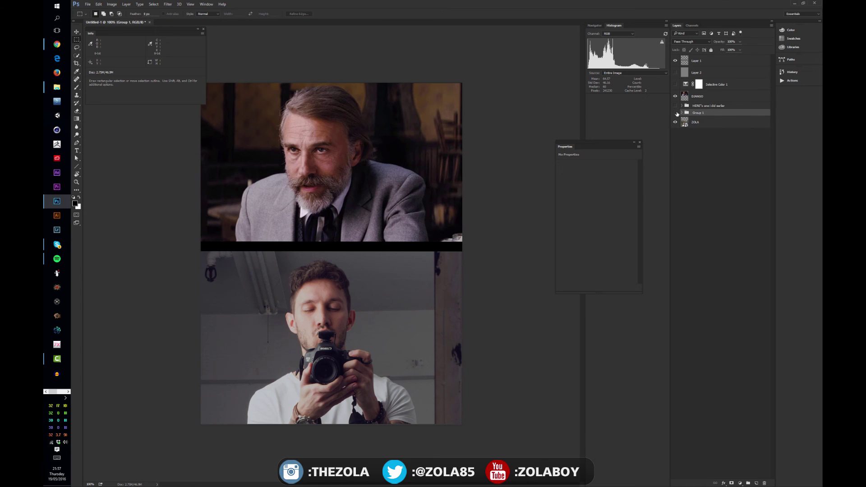
left_click(675, 113)
left_click(675, 112)
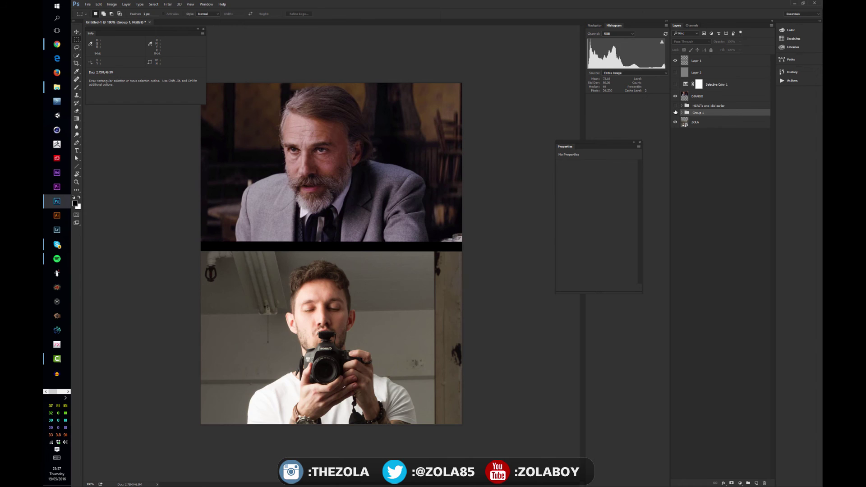
Show the "HERE's one i did earlier" group, check it combined with Group 1, and leave Group 1 hidden.
left_click(676, 106)
left_click(676, 105)
left_click(675, 106)
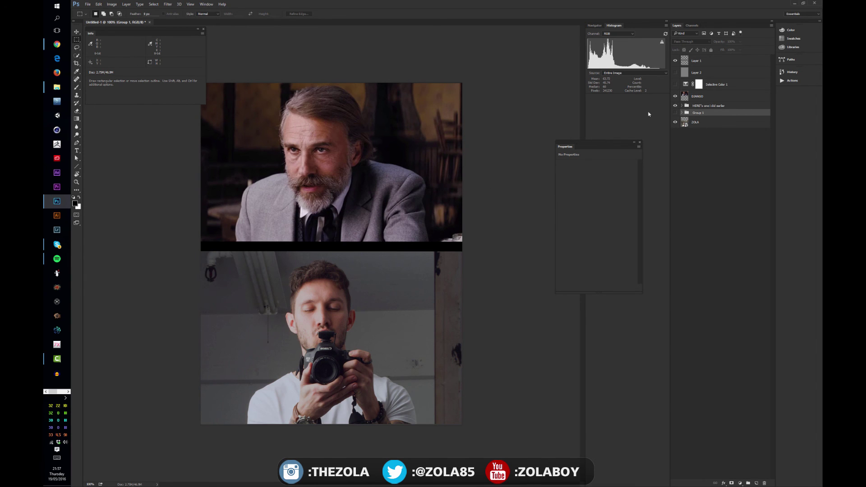
left_click(676, 113)
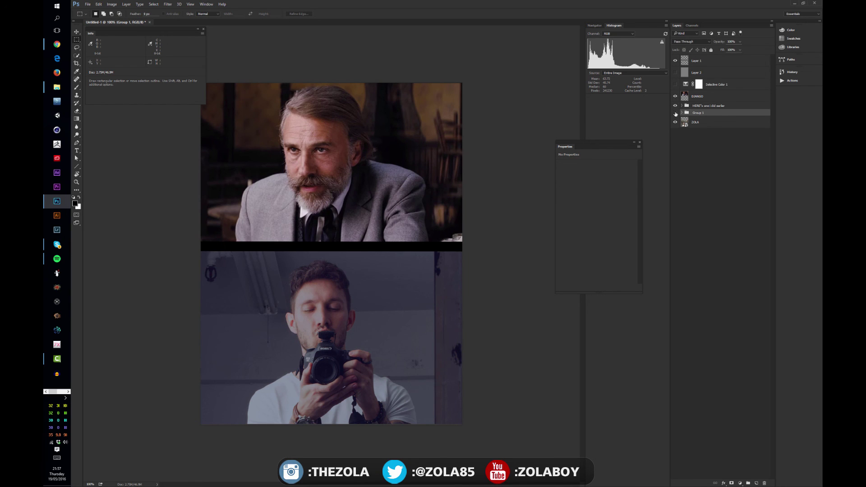
left_click(676, 113)
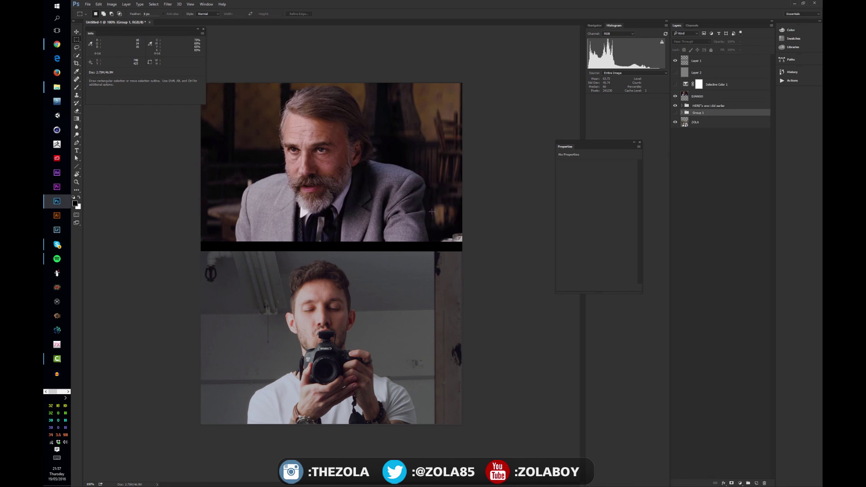
key("alt+Tab")
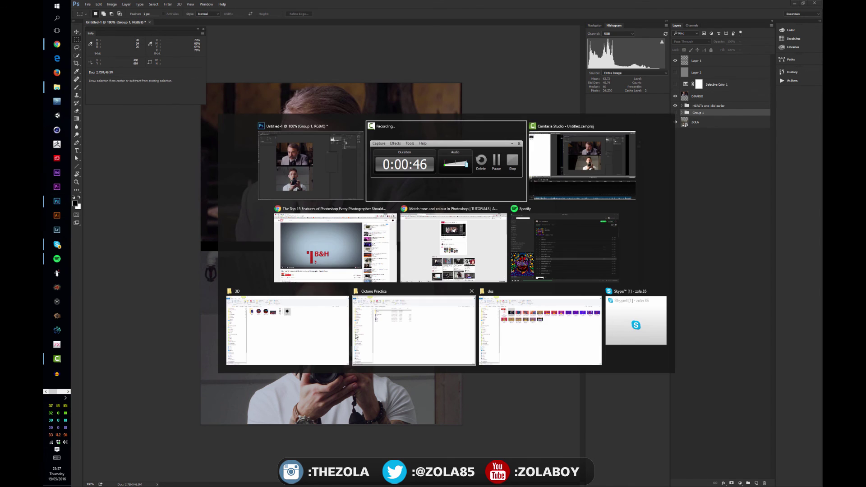